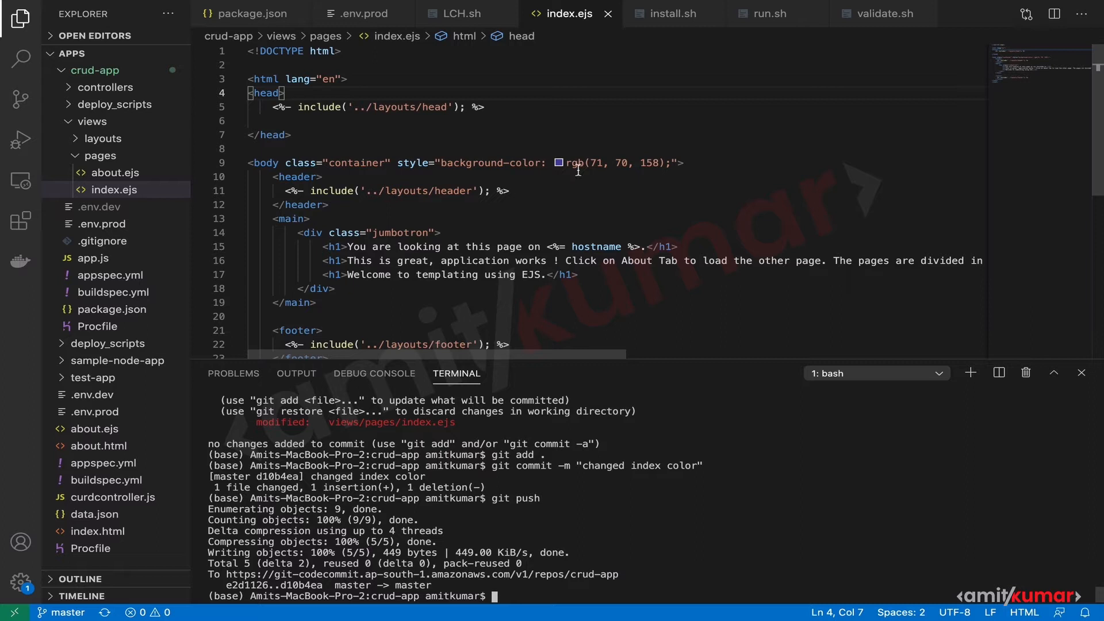
Change the body background color in index.ejs to rgb(70, 158, 110)
{"action": "mouse_move", "coordinate": [575, 166]}
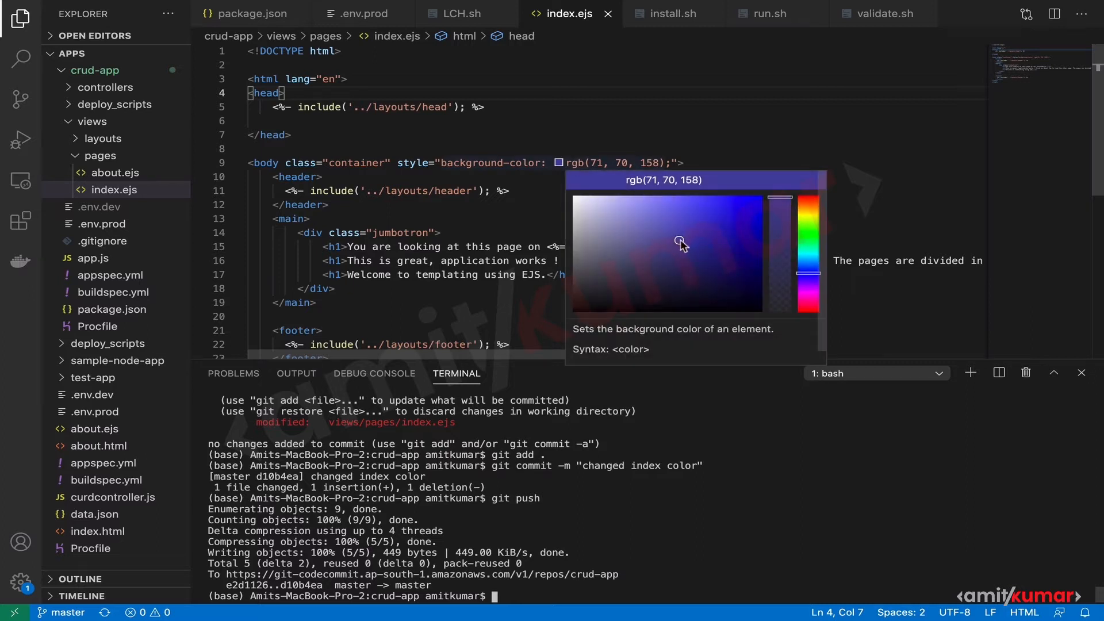
{"action": "left_click_drag", "start_coordinate": [806, 274], "coordinate": [805, 244]}
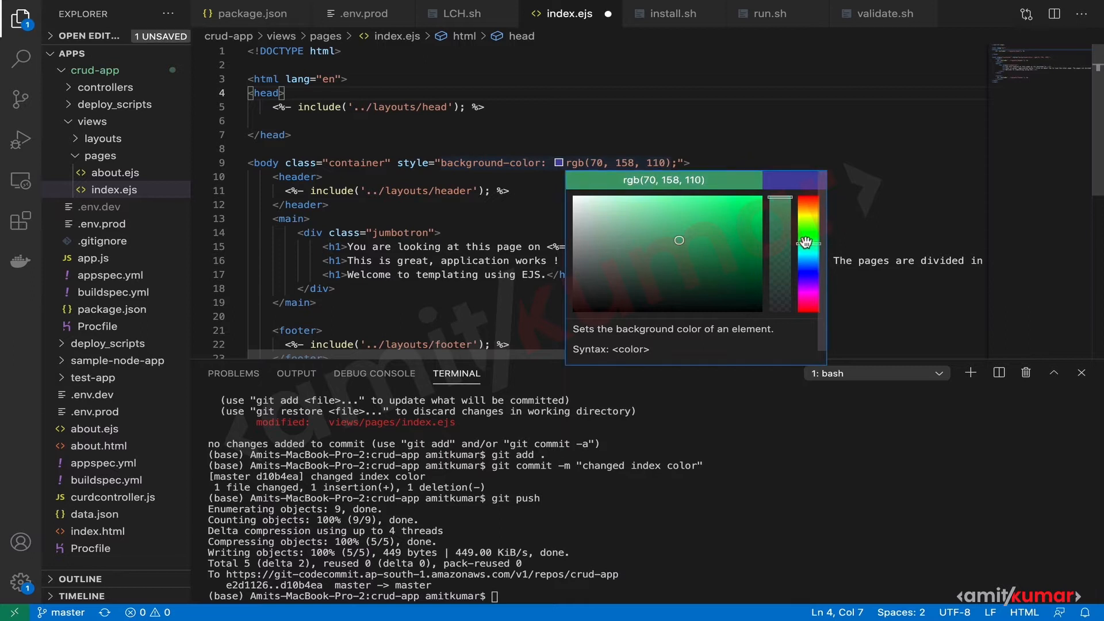
{"action": "left_click", "coordinate": [790, 122]}
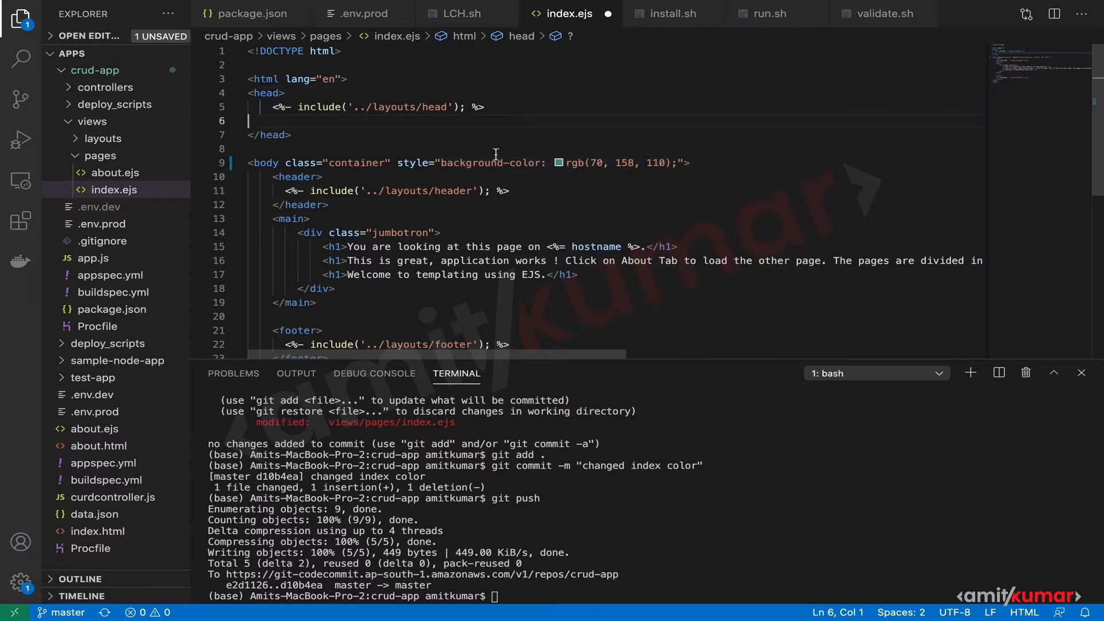
Open about.ejs from the pages folder and change its body background color to rgb(109, 81, 22)
{"action": "left_click", "coordinate": [114, 173]}
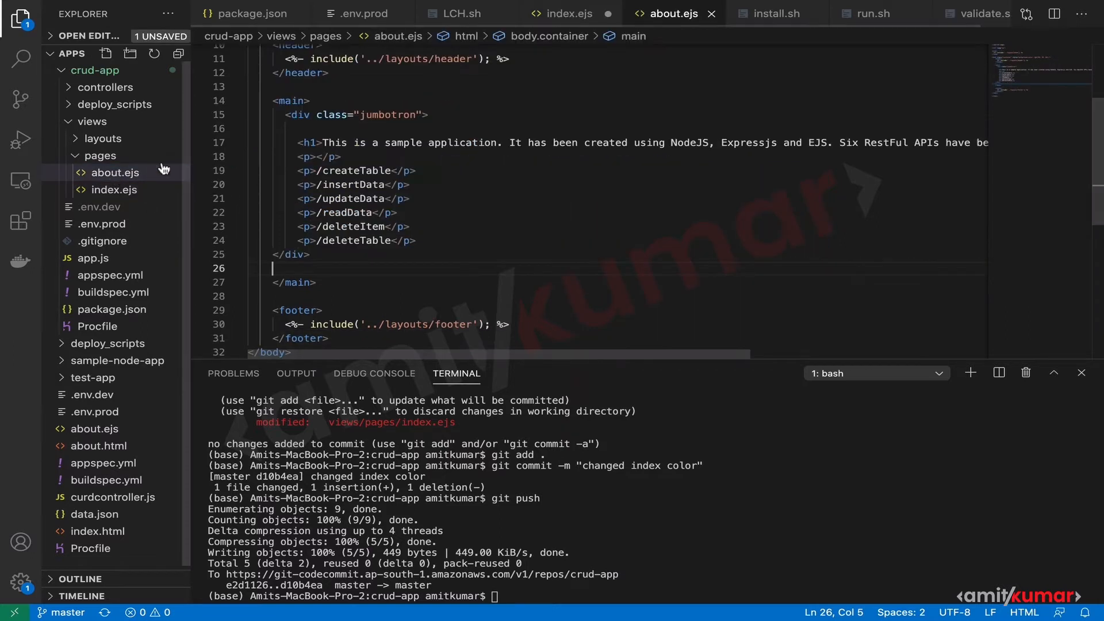
{"action": "scroll", "coordinate": [486, 190], "scroll_direction": "up", "scroll_amount": 3}
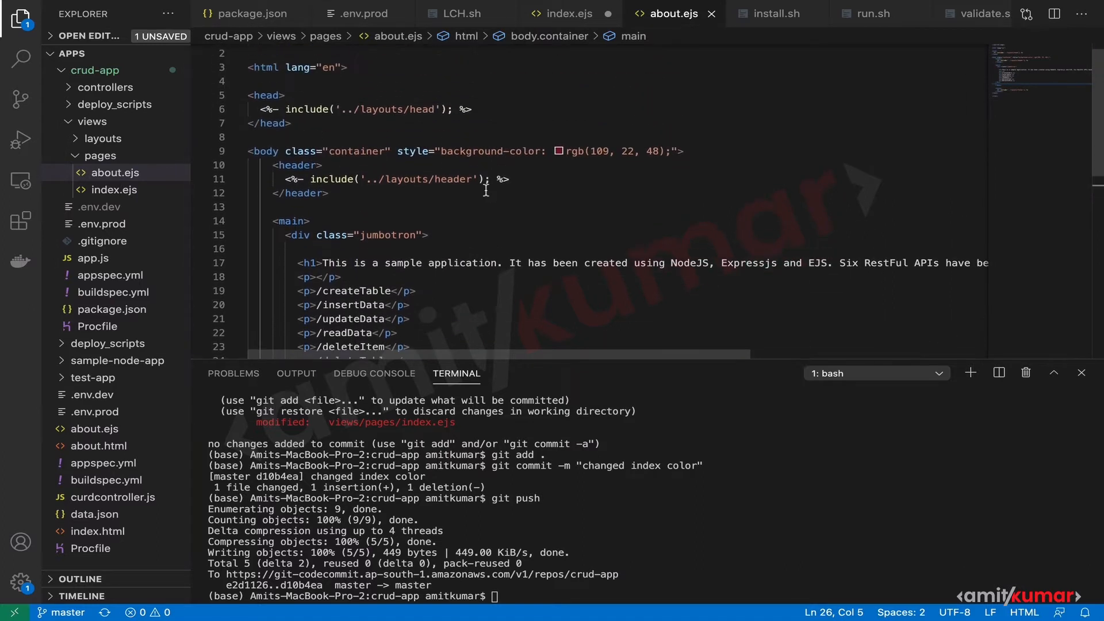
{"action": "mouse_move", "coordinate": [567, 151]}
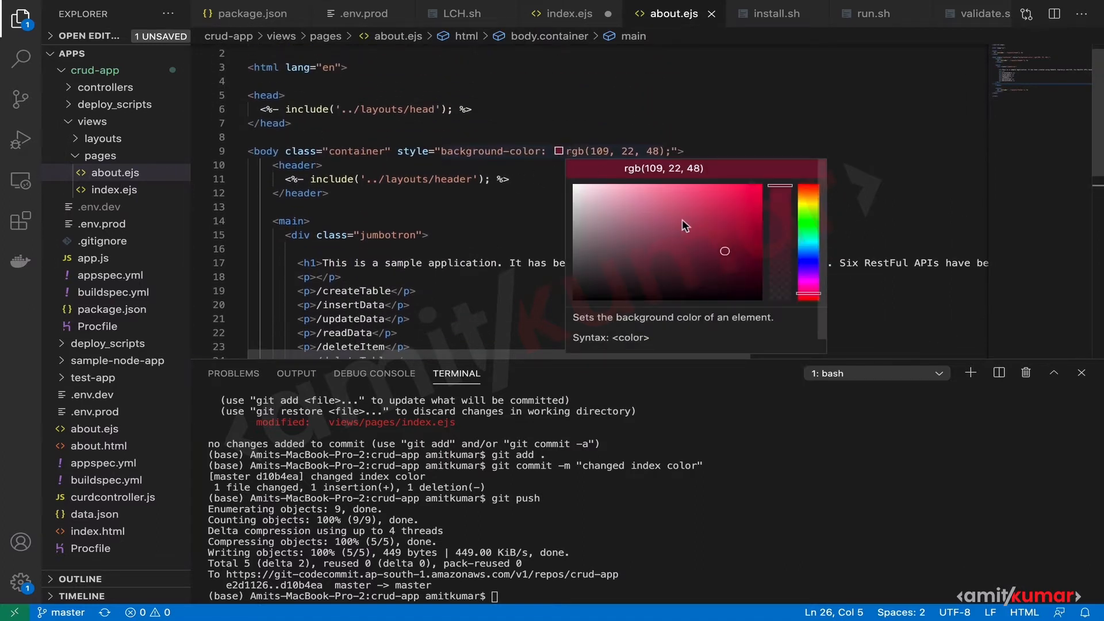
{"action": "left_click_drag", "start_coordinate": [807, 294], "coordinate": [810, 199]}
{"action": "left_click", "coordinate": [891, 150]}
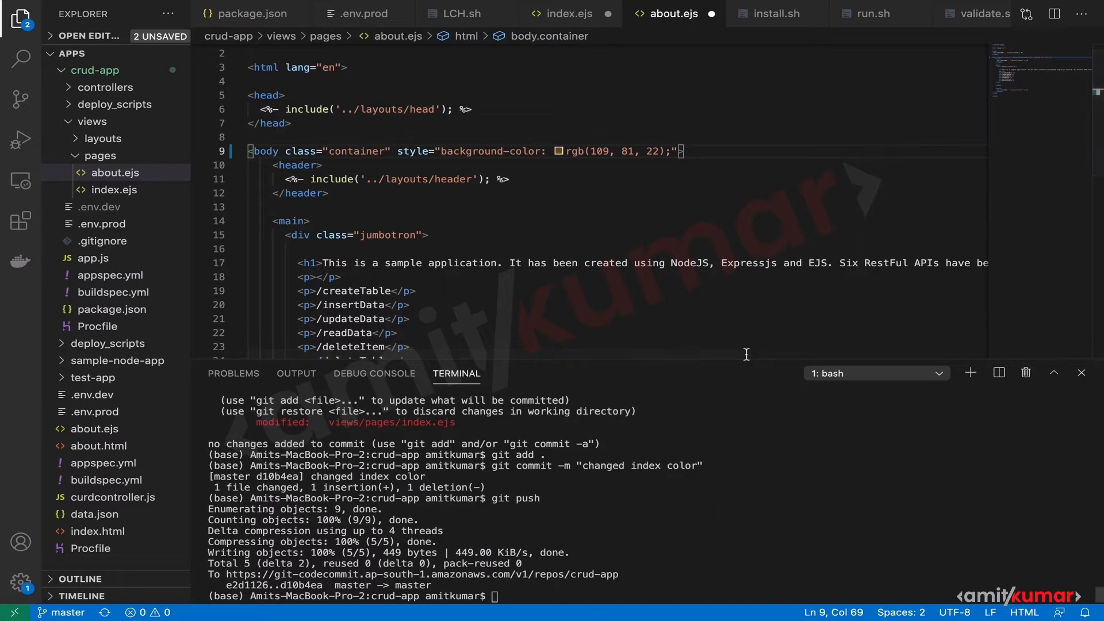
Save both edited files, about.ejs and index.ejs
{"action": "key", "text": "super+s"}
{"action": "key", "text": "ctrl+Tab"}
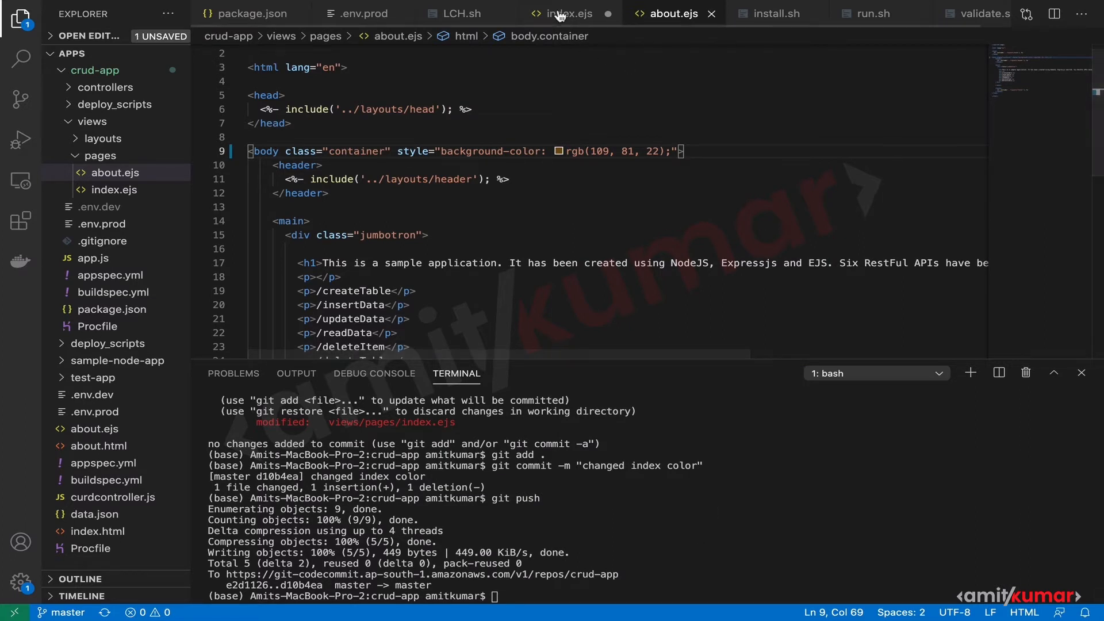
{"action": "key", "text": "super+s"}
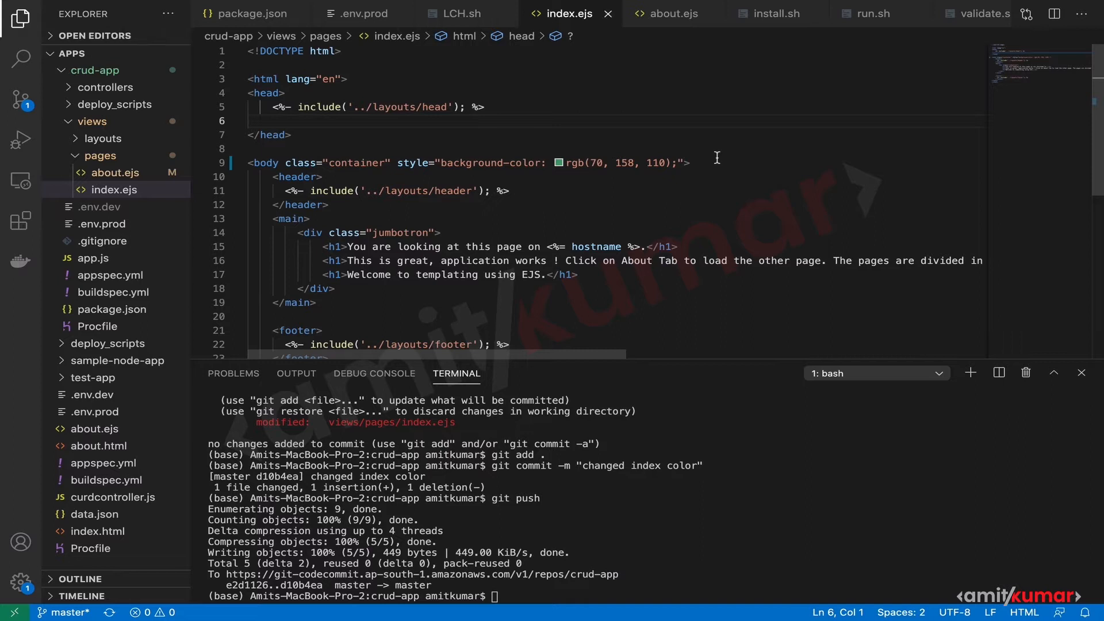
Run git status in the terminal and stage all changes with git add
{"action": "left_click", "coordinate": [546, 592]}
{"action": "key", "text": "Up"}
{"action": "key", "text": "Up"}
{"action": "key", "text": "Up"}
{"action": "key", "text": "Up"}
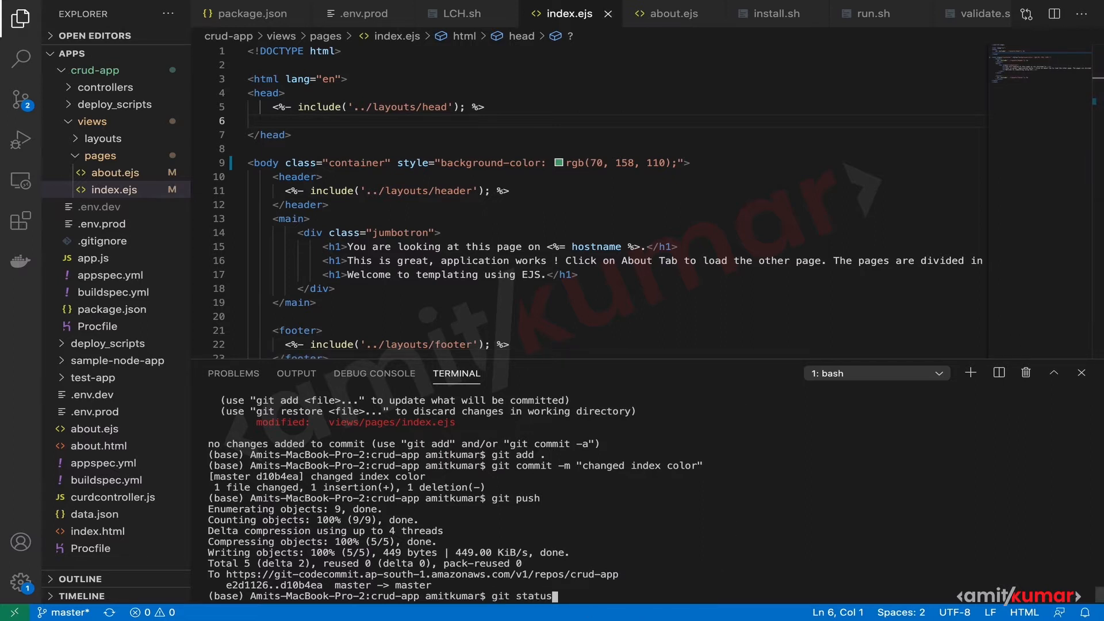
{"action": "key", "text": "Return"}
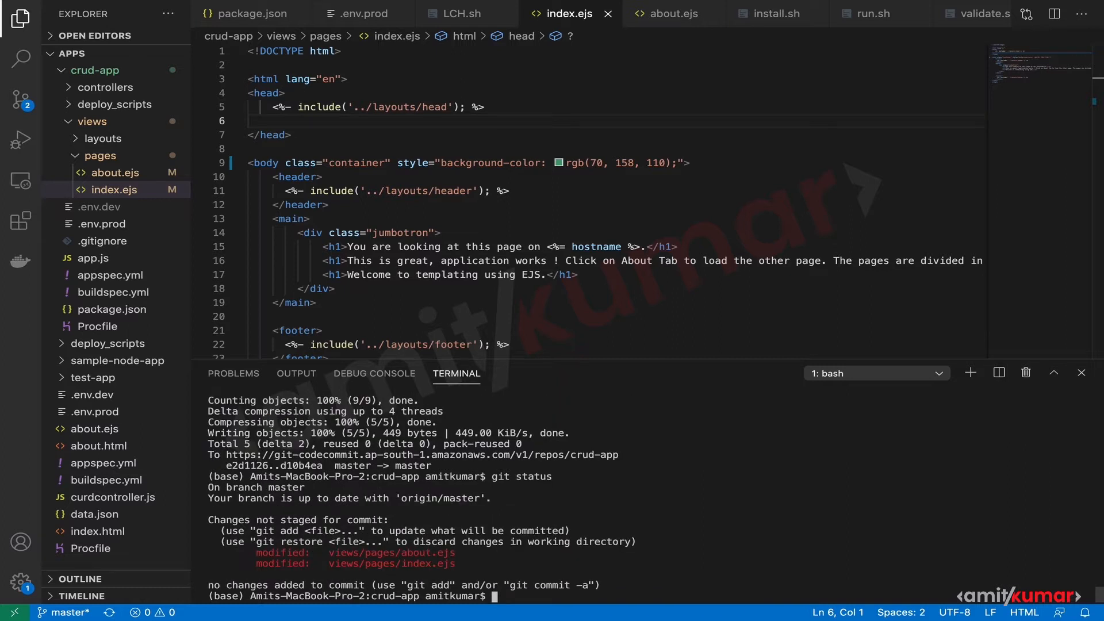
{"action": "type", "text": "git add ."}
{"action": "key", "text": "Return"}
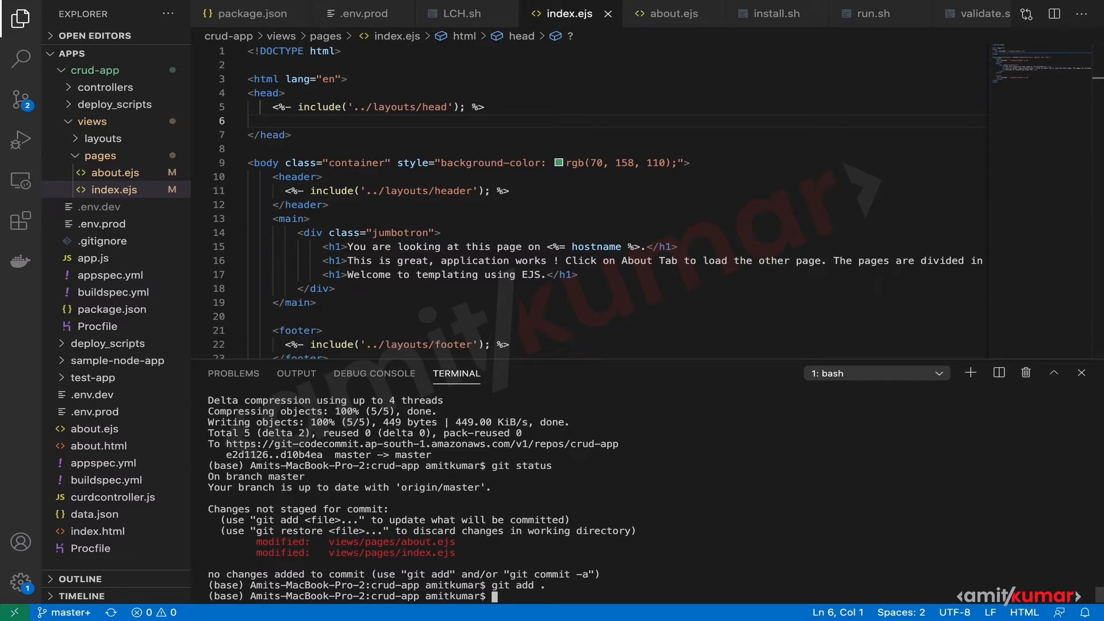
Commit the staged changes with the message "changed index and about color" and push them to the remote repository
{"action": "type", "text": "git commit -m \"changed index and "}
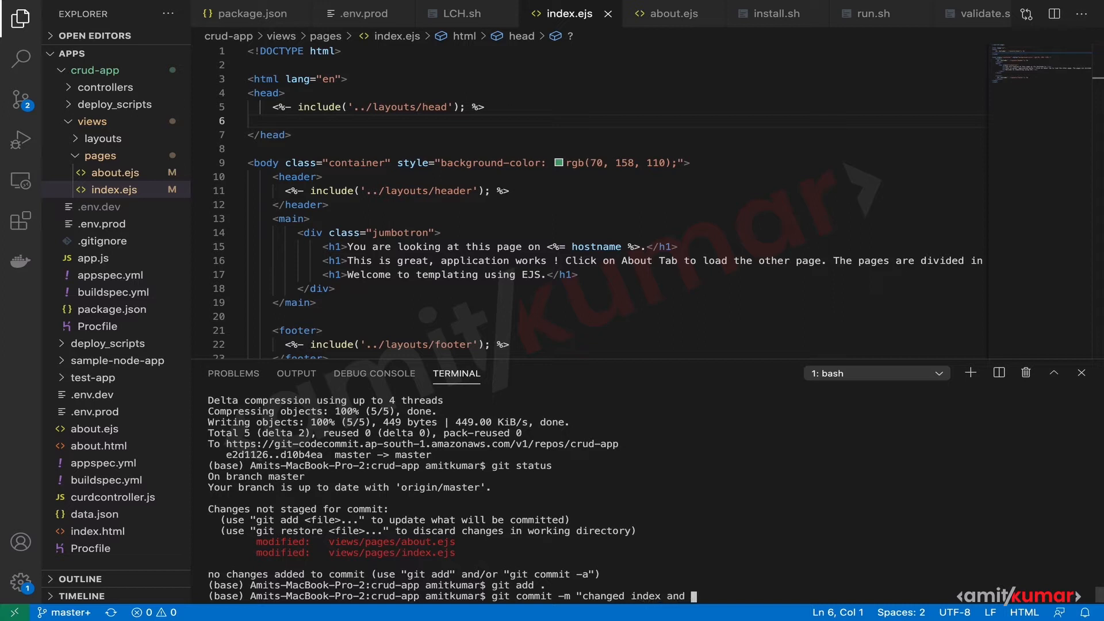
{"action": "type", "text": "about color\""}
{"action": "key", "text": "Return"}
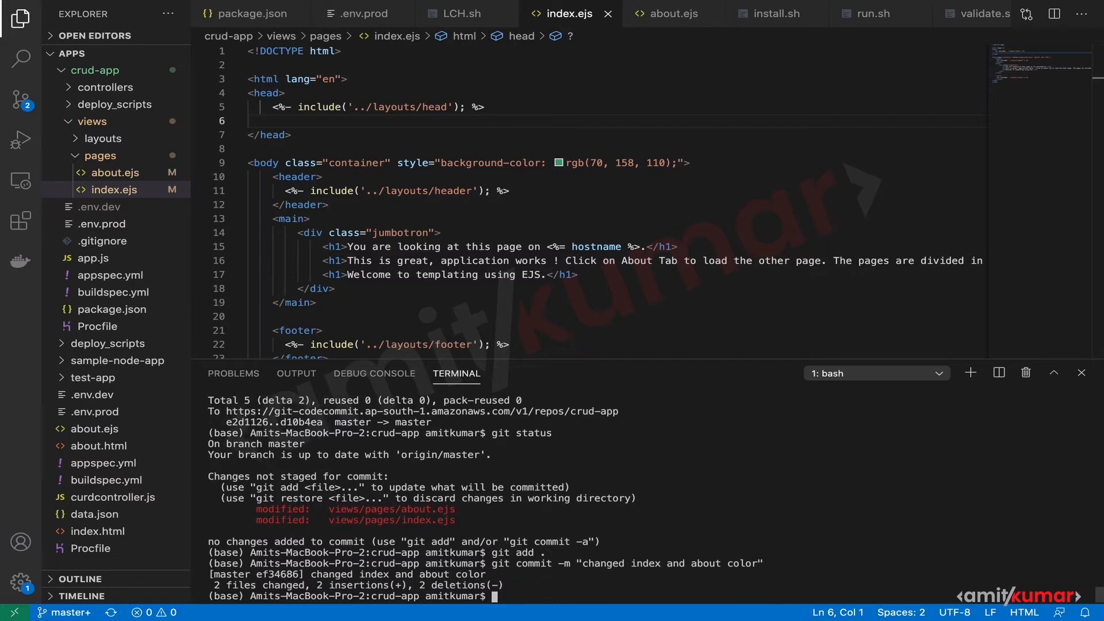
{"action": "type", "text": "git push"}
{"action": "key", "text": "Return"}
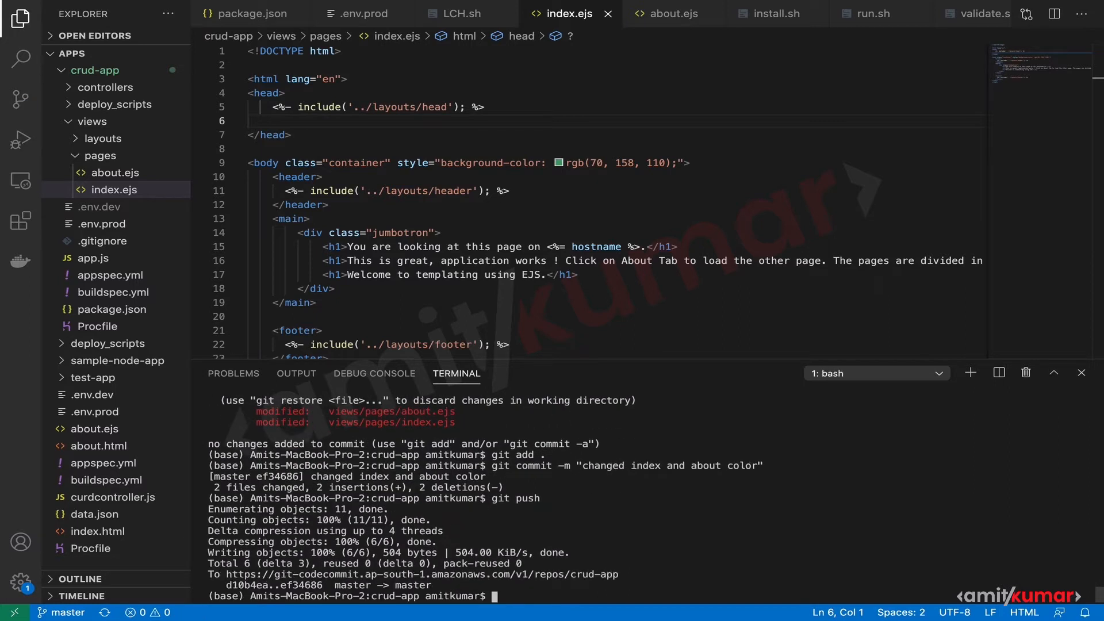
Switch to the AWS console in Chrome and open the new build form for the crud-cb CodeBuild project
{"action": "key", "text": "super+Tab"}
{"action": "key", "text": "super+Tab"}
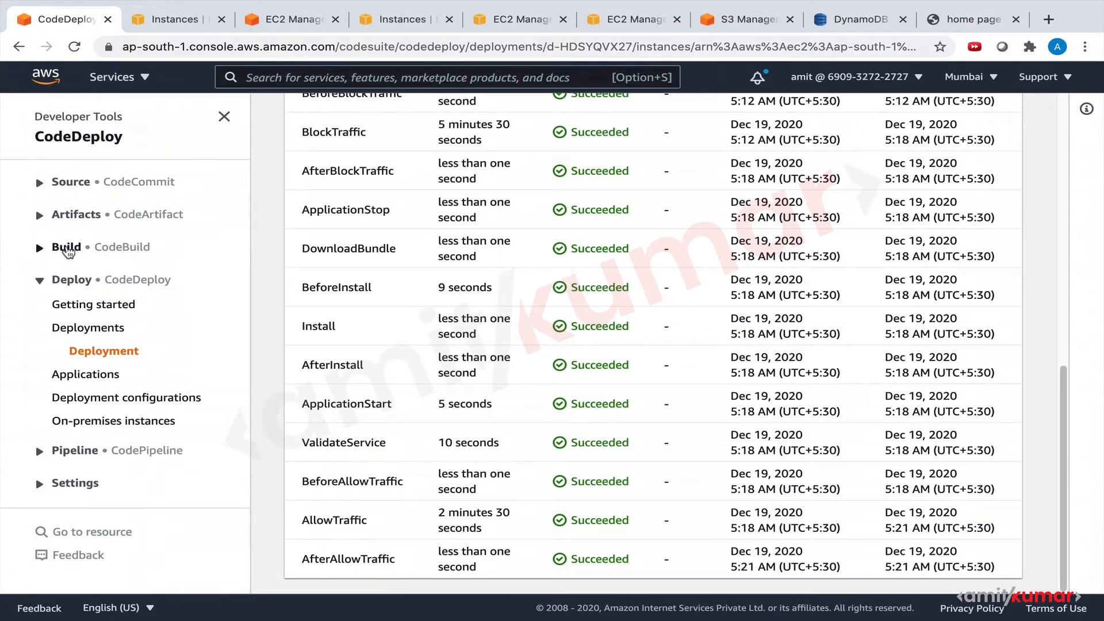
{"action": "left_click", "coordinate": [40, 248]}
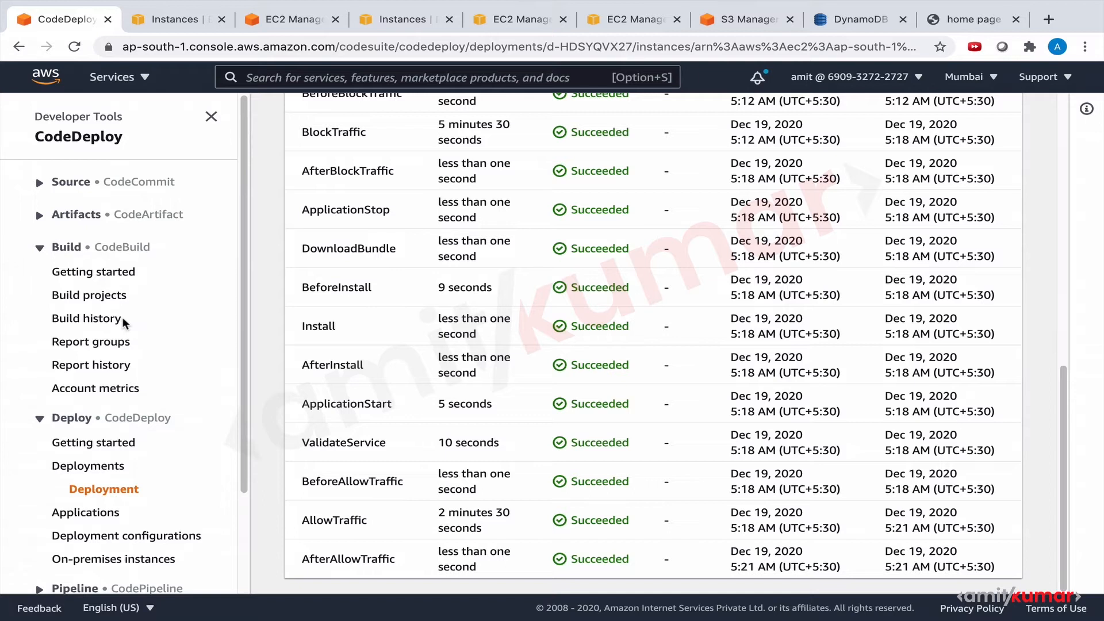
{"action": "left_click", "coordinate": [95, 295]}
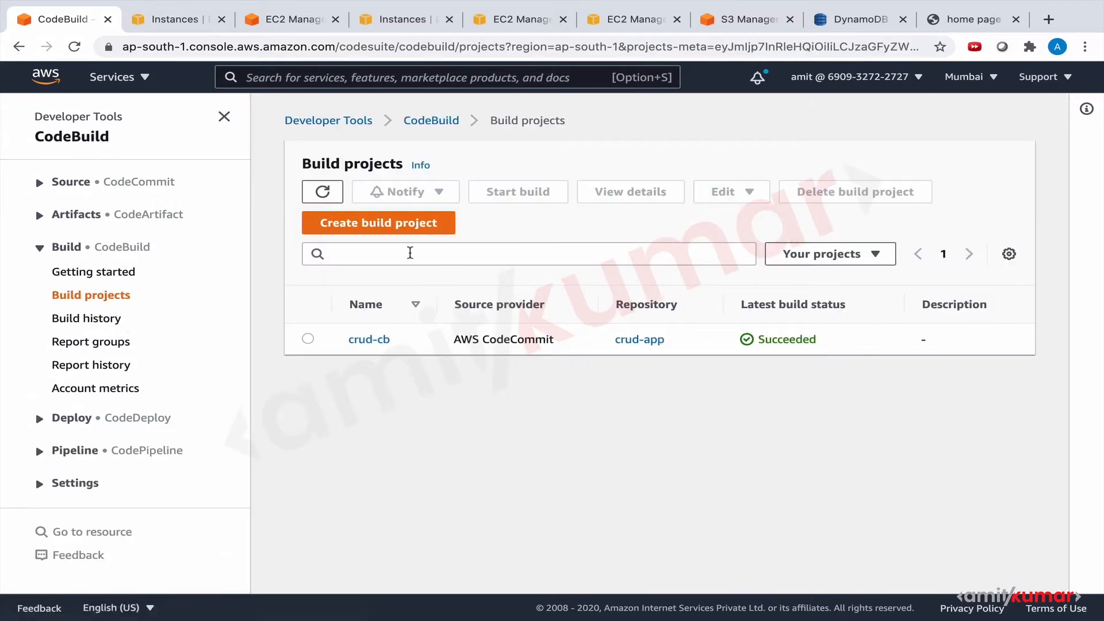
{"action": "left_click", "coordinate": [369, 340]}
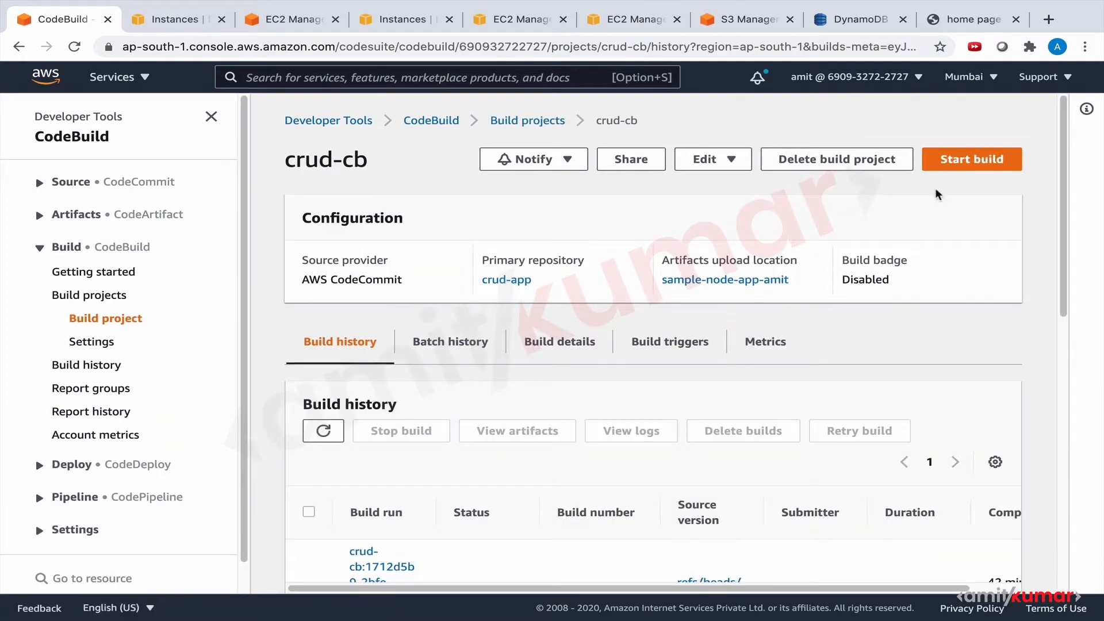
{"action": "left_click", "coordinate": [977, 162]}
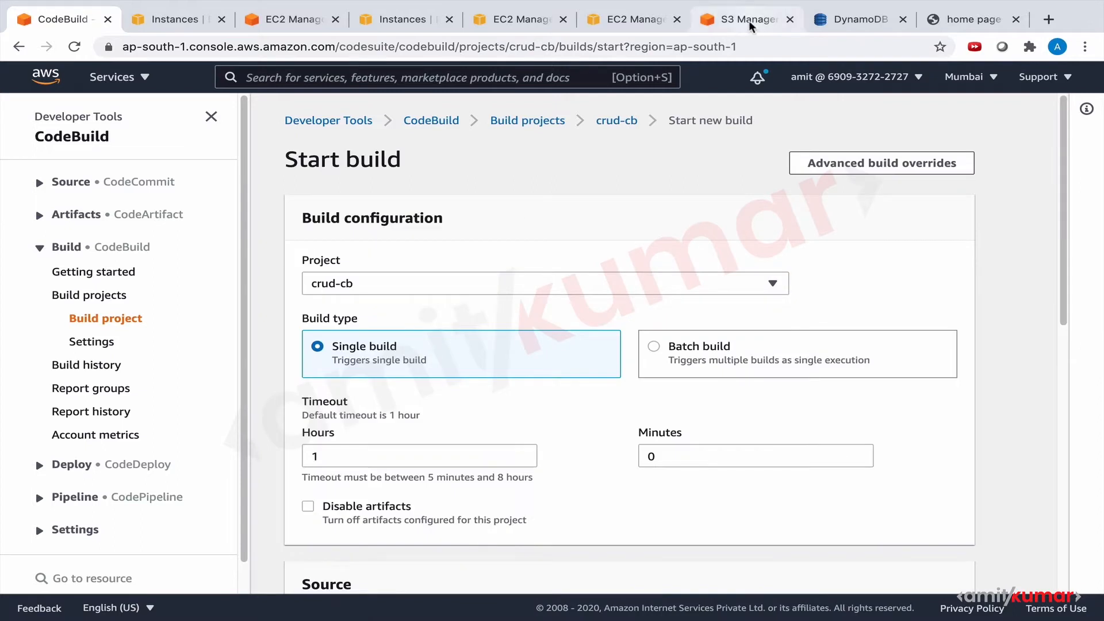
View the details of the existing crud-cb object in S3 and return to the build form
{"action": "left_click", "coordinate": [748, 19]}
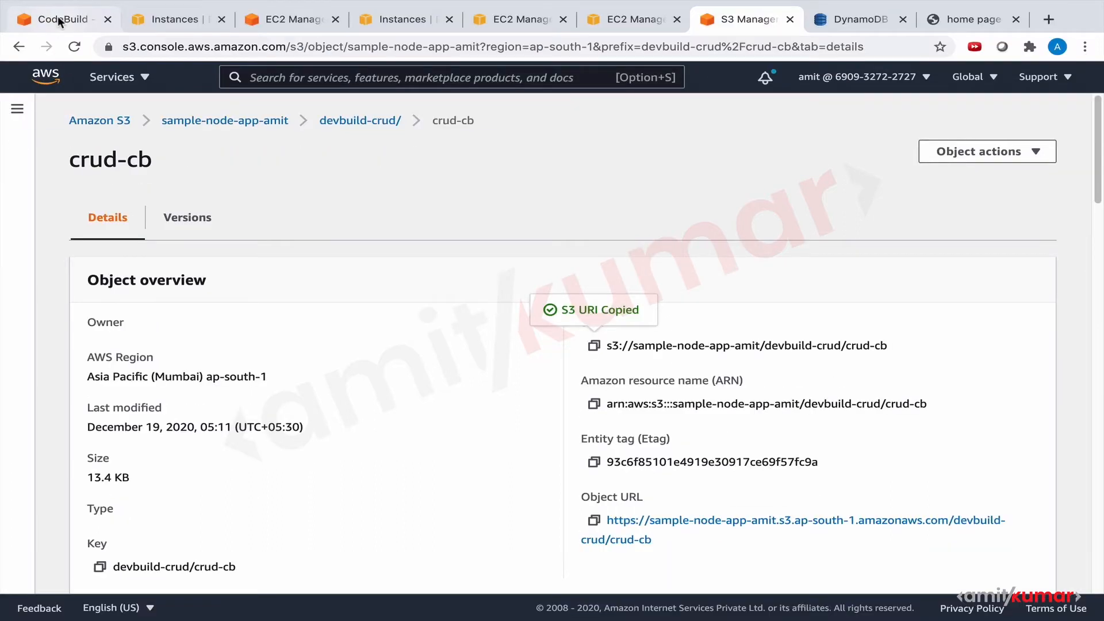
{"action": "left_click", "coordinate": [57, 16]}
Set the build timeout to 0 hours and 5 minutes
{"action": "left_click", "coordinate": [365, 456]}
{"action": "double_click", "coordinate": [364, 456]}
{"action": "type", "text": "0"}
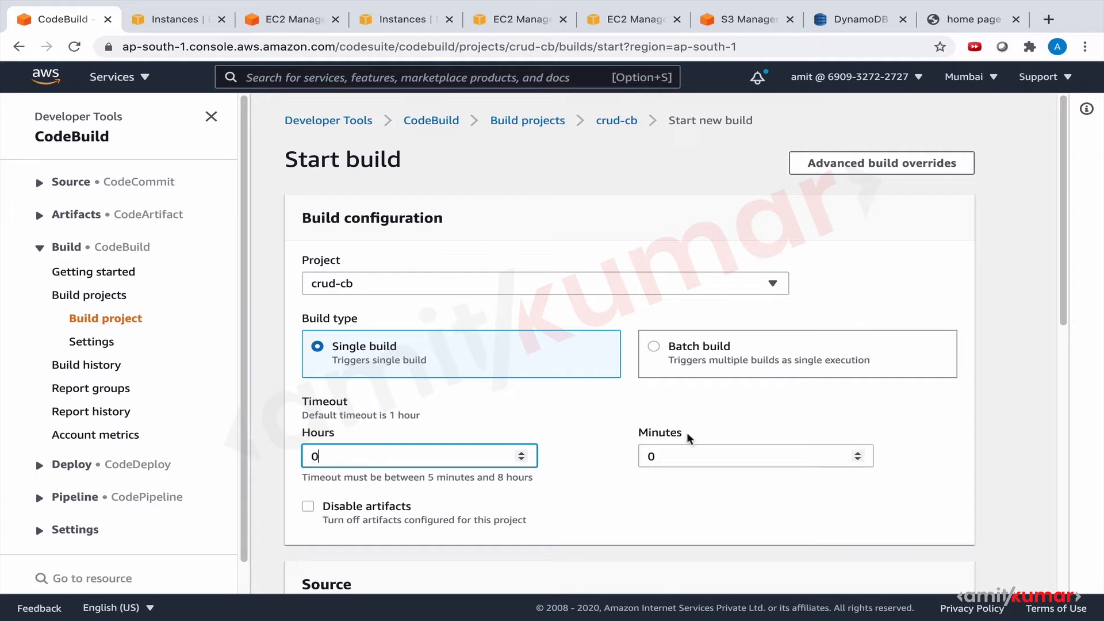
{"action": "double_click", "coordinate": [683, 456]}
{"action": "type", "text": "5"}
Review the source version of the master branch and start the crud-cb build
{"action": "scroll", "coordinate": [621, 498], "scroll_direction": "down", "scroll_amount": 7}
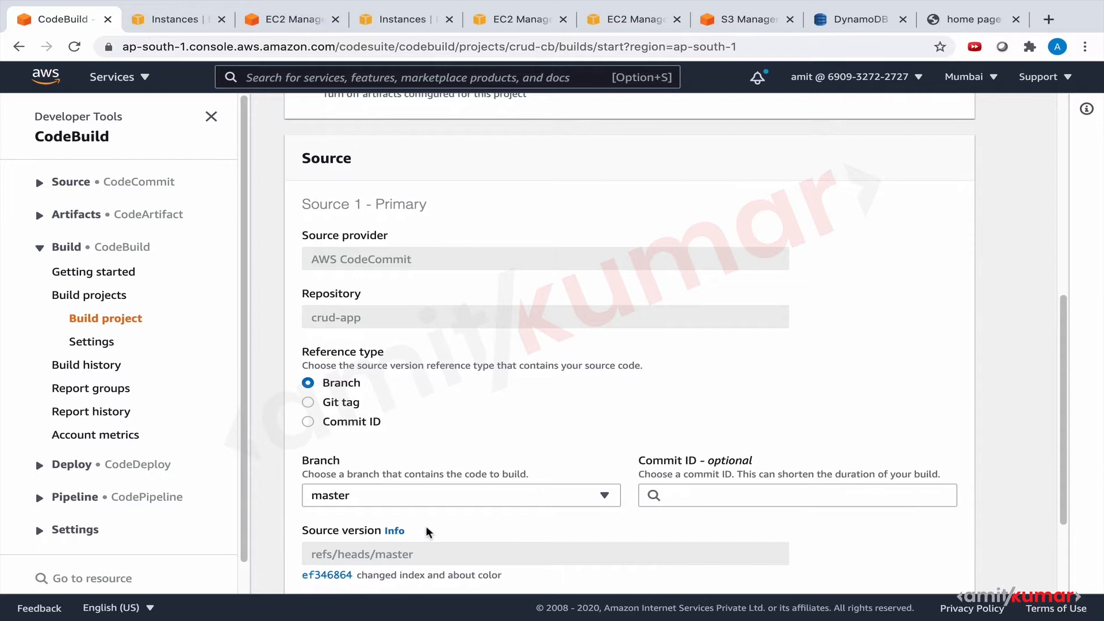
{"action": "scroll", "coordinate": [426, 525], "scroll_direction": "down", "scroll_amount": 2}
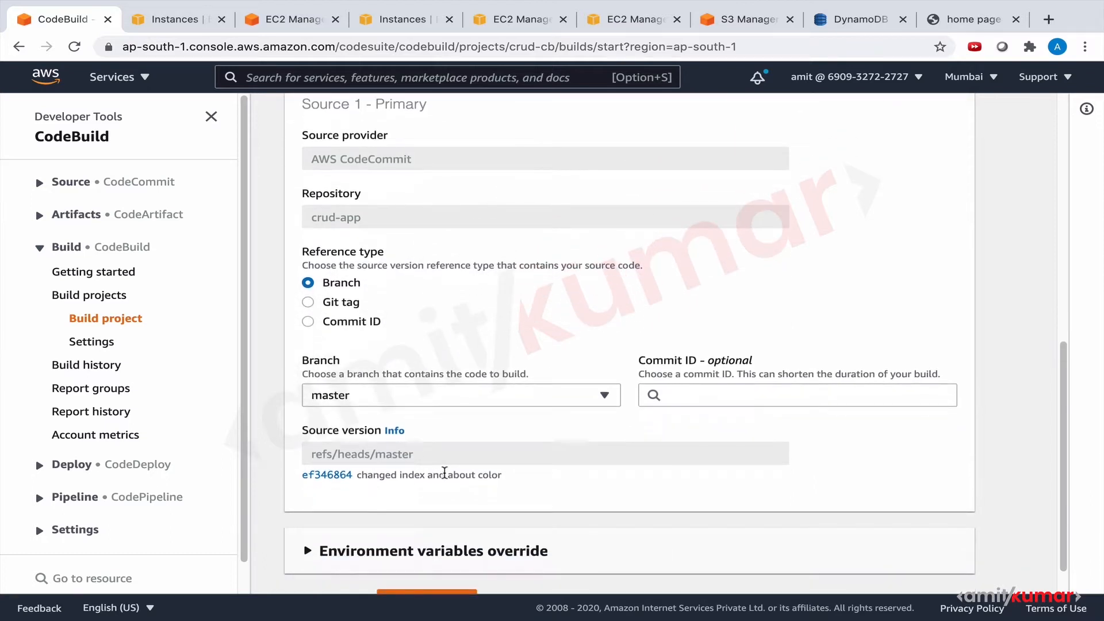
{"action": "scroll", "coordinate": [444, 473], "scroll_direction": "down", "scroll_amount": 1}
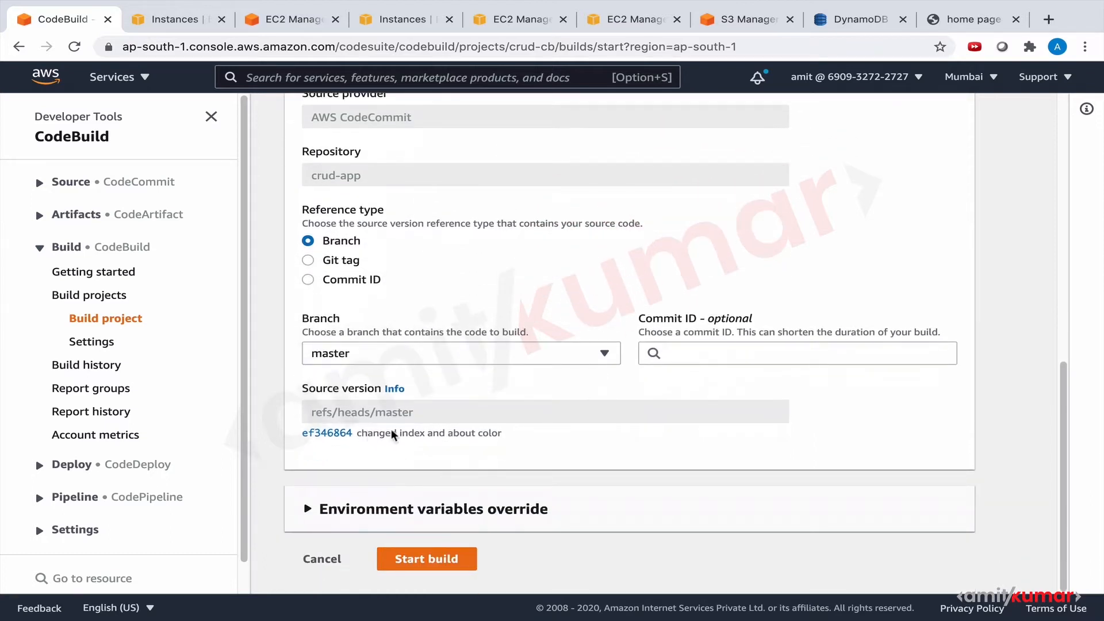
{"action": "left_click", "coordinate": [456, 559]}
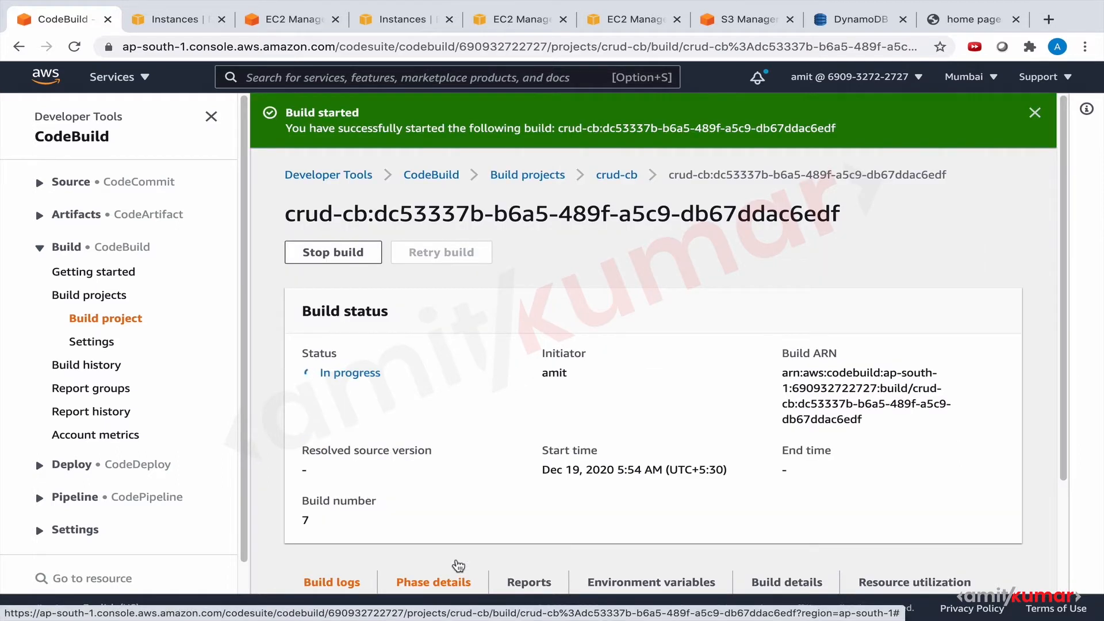
Examine the phase details of the running build through to its completion
{"action": "scroll", "coordinate": [459, 567], "scroll_direction": "down", "scroll_amount": 3}
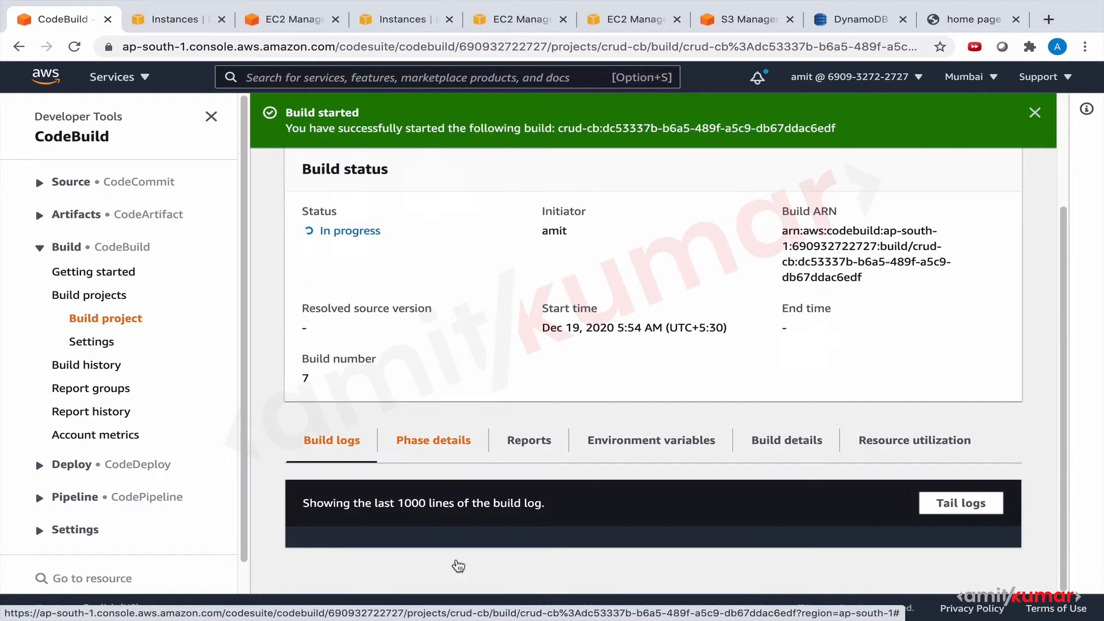
{"action": "left_click", "coordinate": [452, 455]}
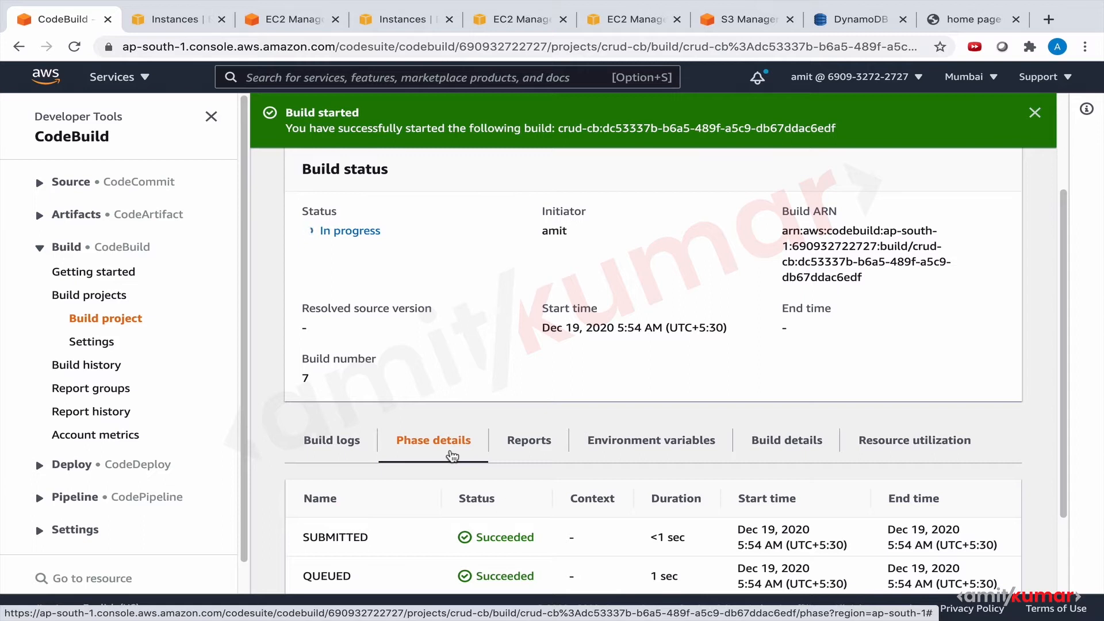
{"action": "scroll", "coordinate": [493, 422], "scroll_direction": "down", "scroll_amount": 2}
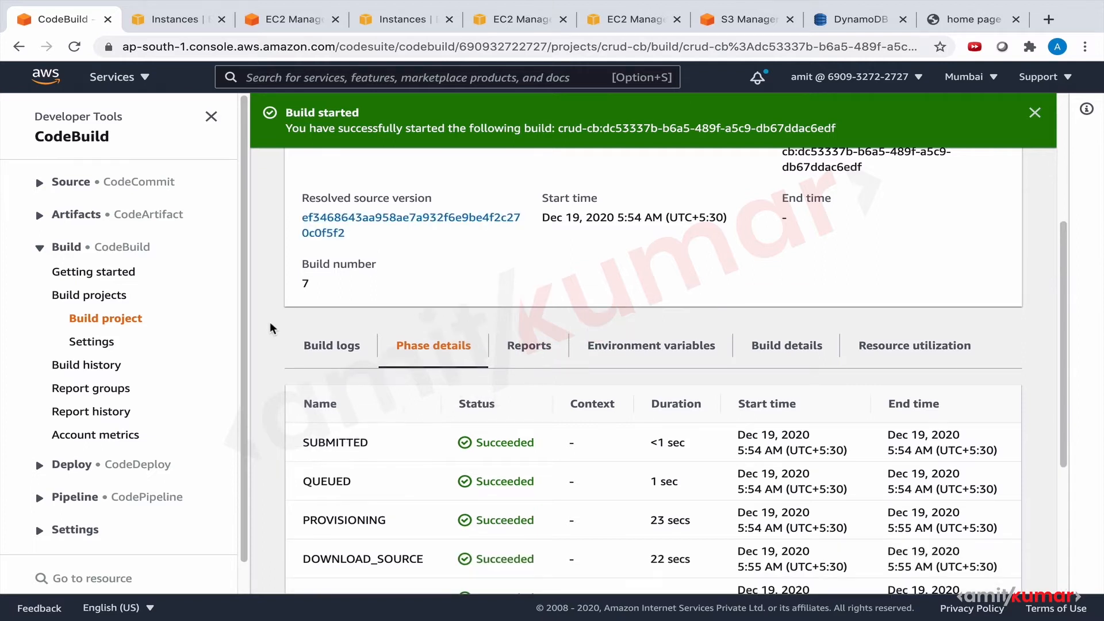
{"action": "scroll", "coordinate": [270, 322], "scroll_direction": "down", "scroll_amount": 4}
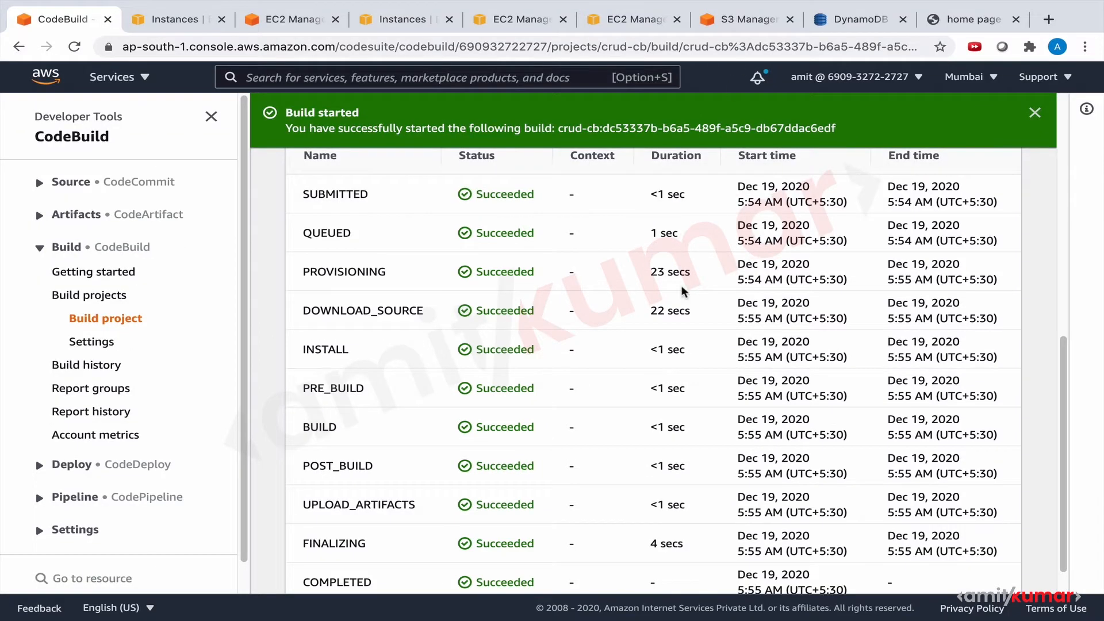
{"action": "scroll", "coordinate": [683, 291], "scroll_direction": "up", "scroll_amount": 2}
Reload the crud-cb object page in S3 and make the object public
{"action": "left_click", "coordinate": [743, 19]}
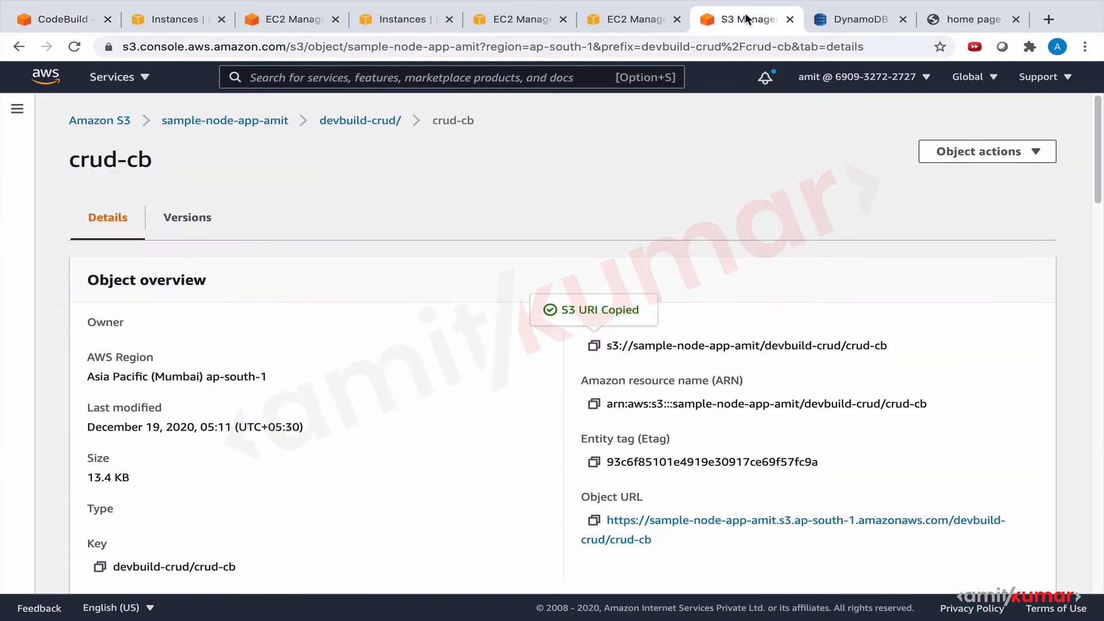
{"action": "left_click", "coordinate": [73, 48]}
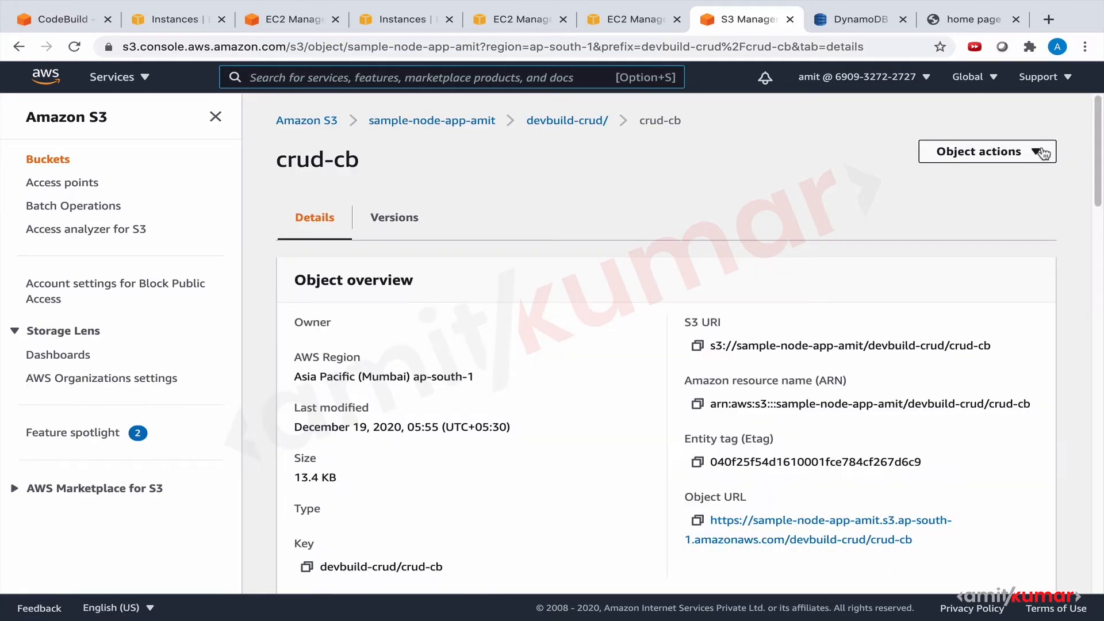
{"action": "left_click", "coordinate": [1036, 151]}
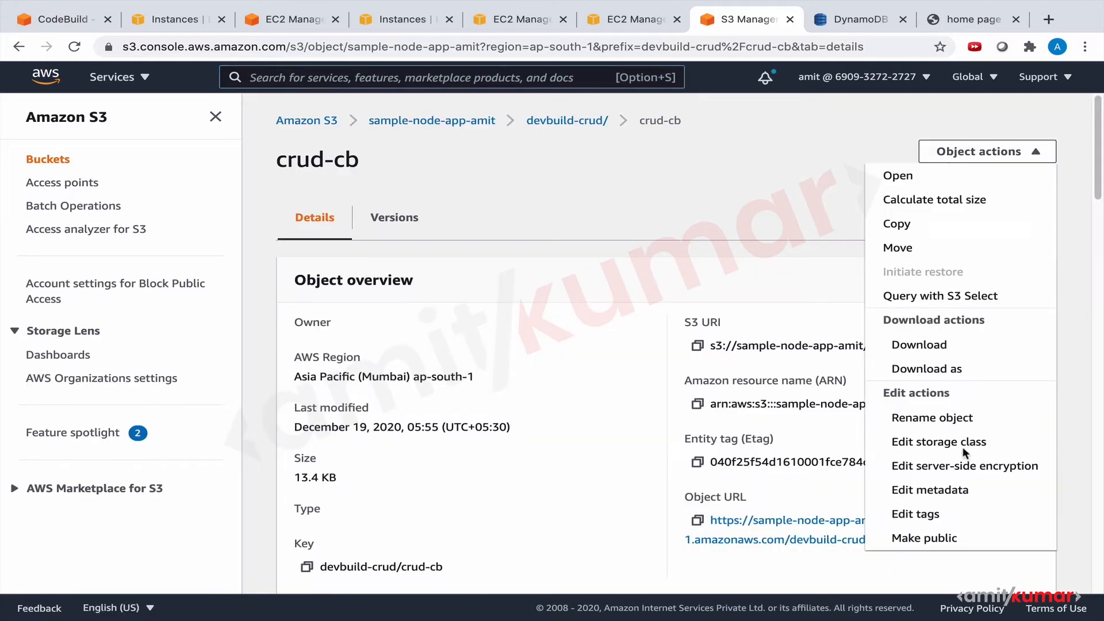
{"action": "left_click", "coordinate": [942, 538]}
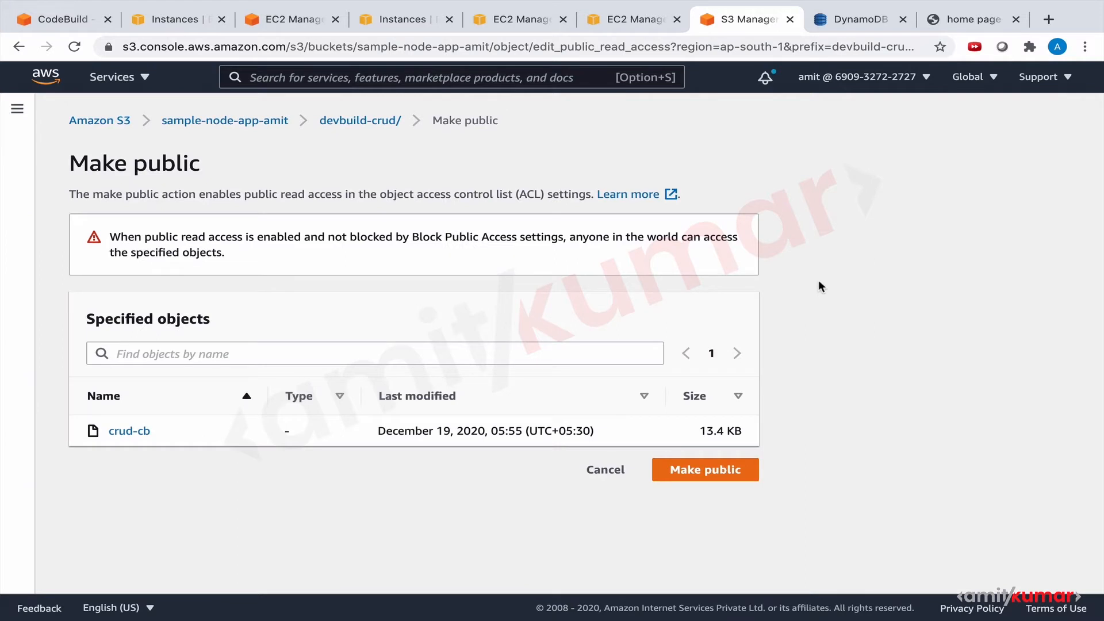
{"action": "left_click", "coordinate": [690, 471]}
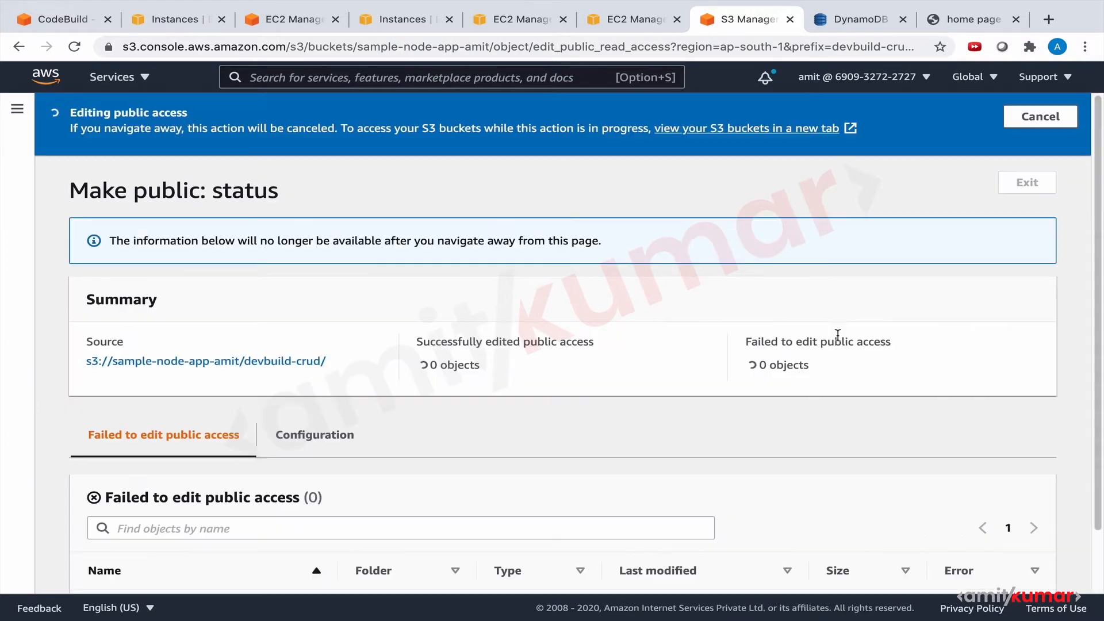
Leave the public access status page and copy the S3 URI of the crud-cb object
{"action": "left_click", "coordinate": [1015, 180]}
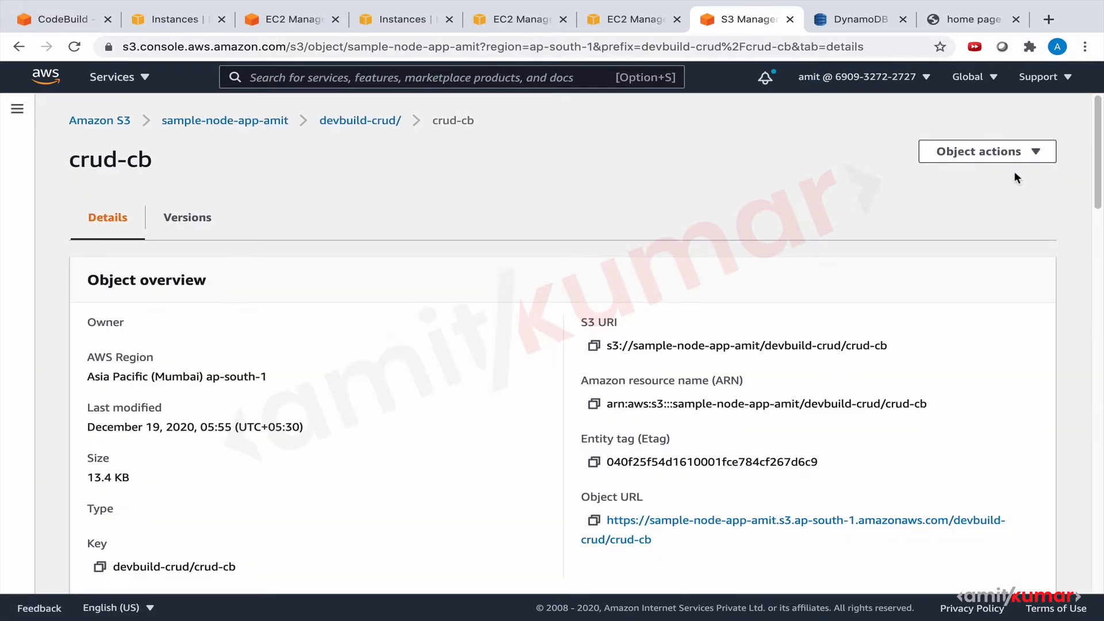
{"action": "left_click", "coordinate": [594, 345]}
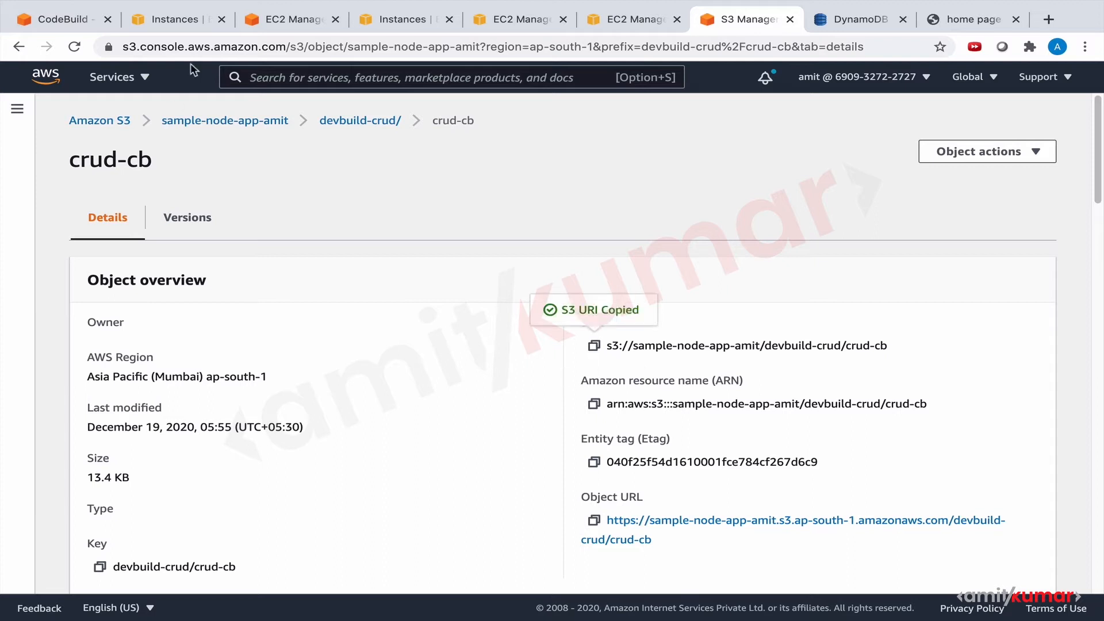
Switch to CodeDeploy and start a new deployment from the crud-app-cd-asg-dg deployment group of the crud-app-cd application
{"action": "left_click", "coordinate": [67, 22]}
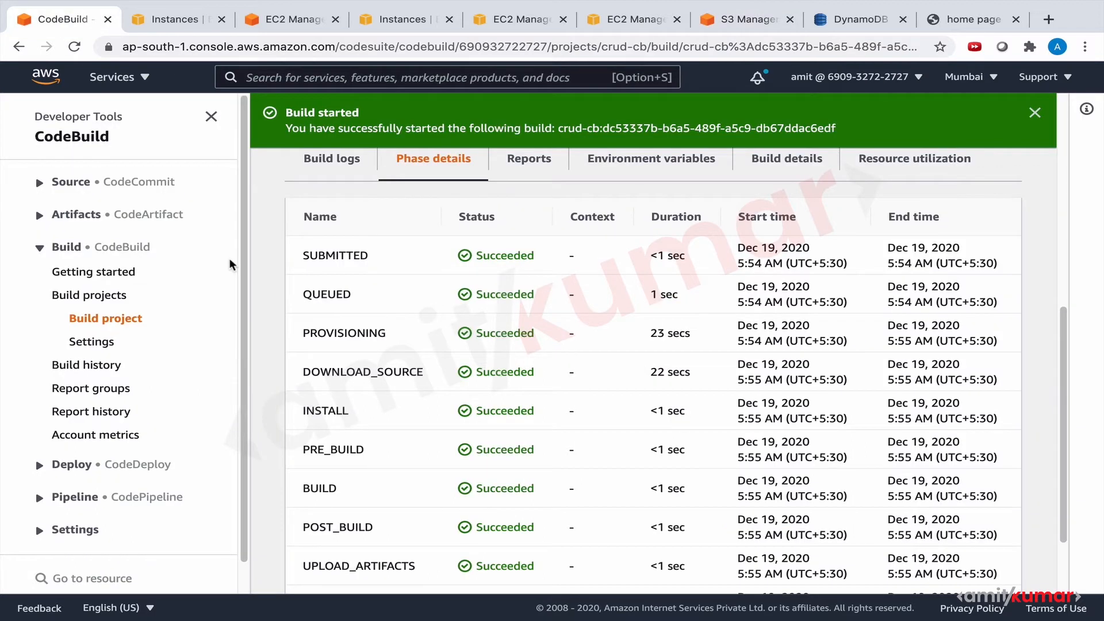
{"action": "left_click", "coordinate": [39, 249]}
{"action": "left_click", "coordinate": [39, 281]}
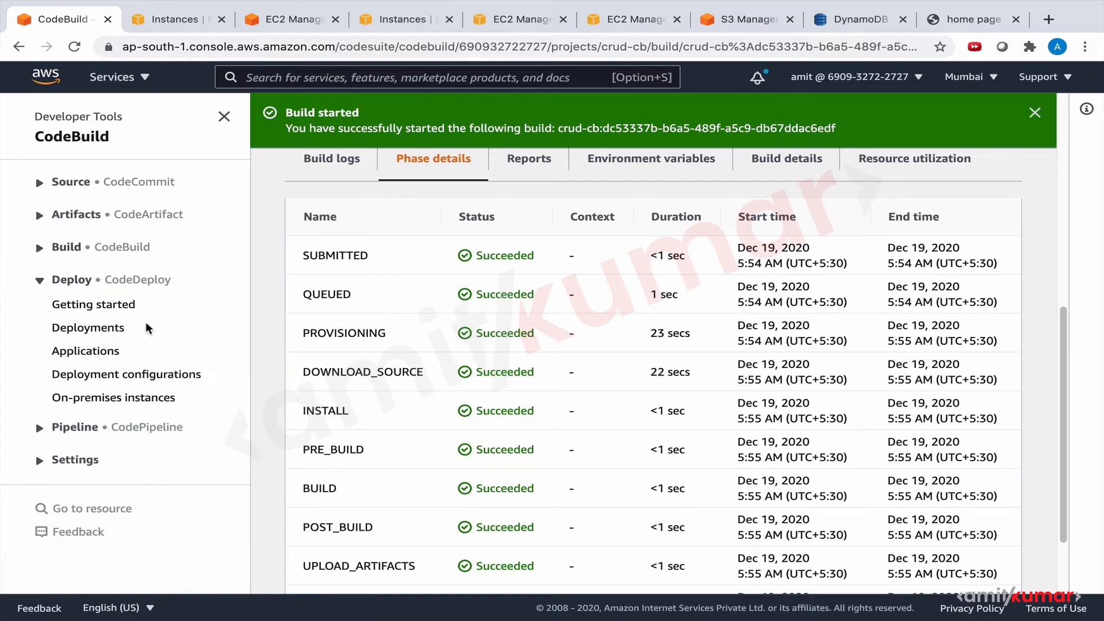
{"action": "left_click", "coordinate": [91, 352]}
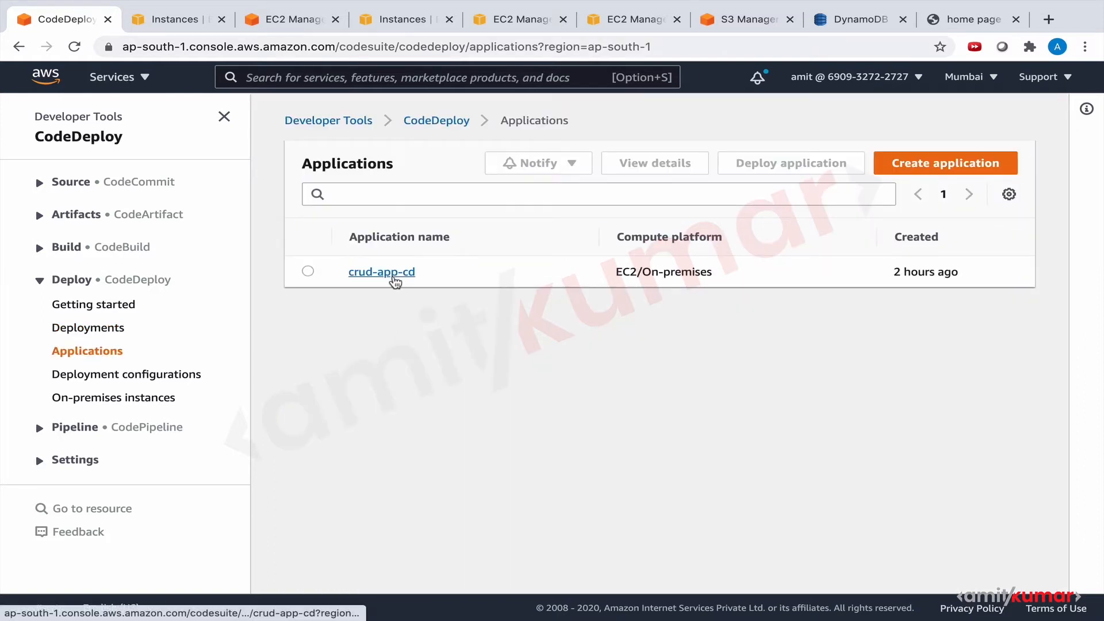
{"action": "left_click", "coordinate": [399, 277]}
{"action": "scroll", "coordinate": [431, 455], "scroll_direction": "down", "scroll_amount": 2}
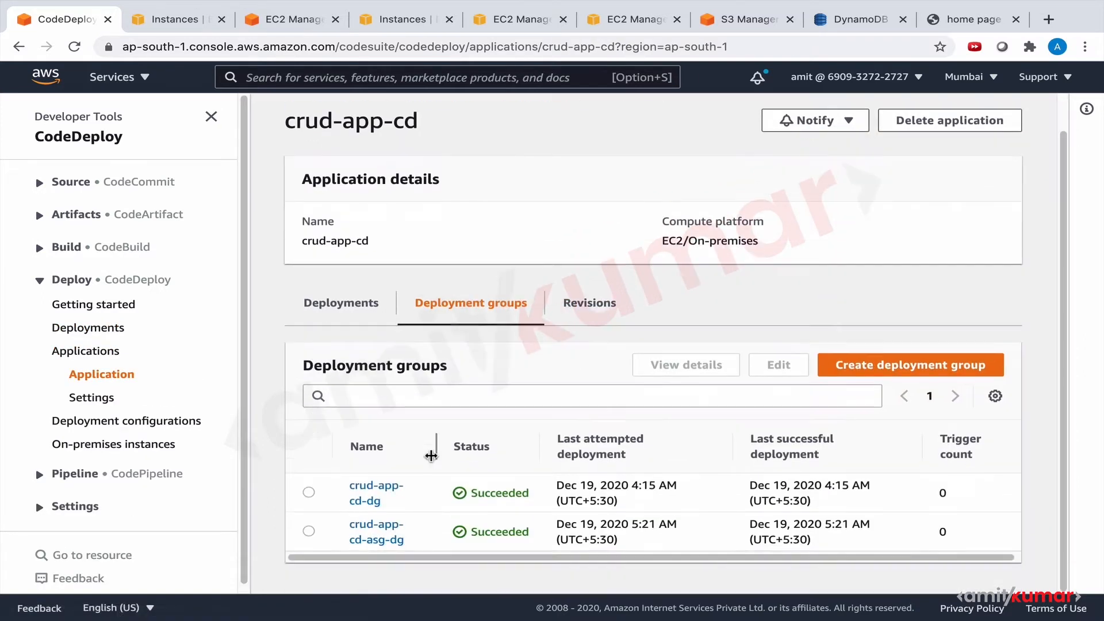
{"action": "left_click", "coordinate": [372, 547]}
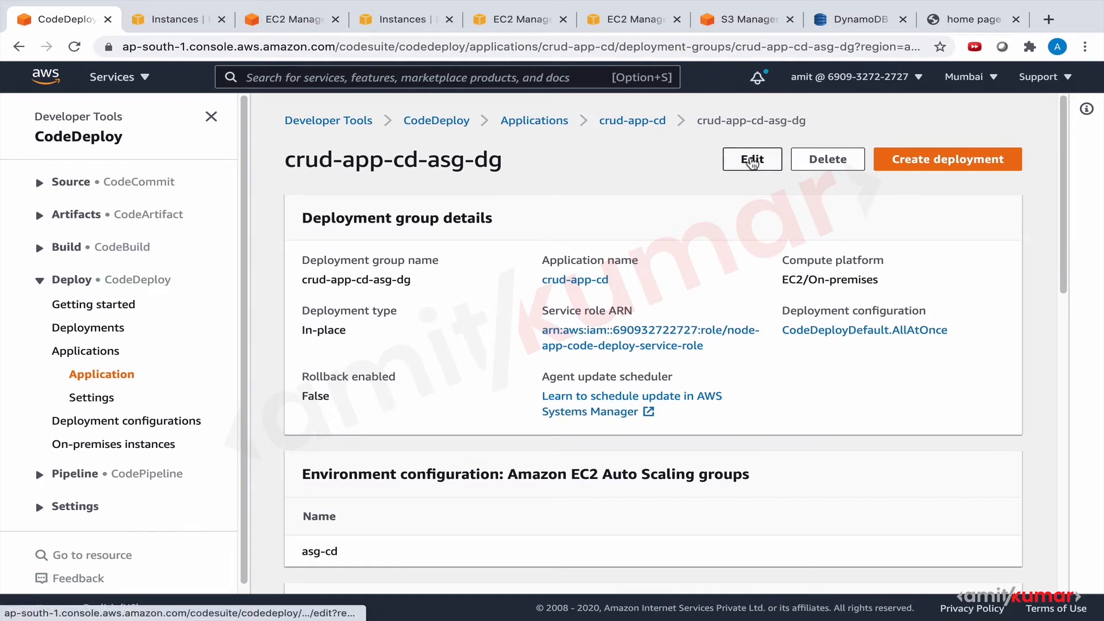
{"action": "left_click", "coordinate": [948, 161]}
Set the revision location to s3://sample-node-app-amit/devbuild-crud/crud-cb and the revision file type to .zip
{"action": "scroll", "coordinate": [480, 364], "scroll_direction": "down", "scroll_amount": 8}
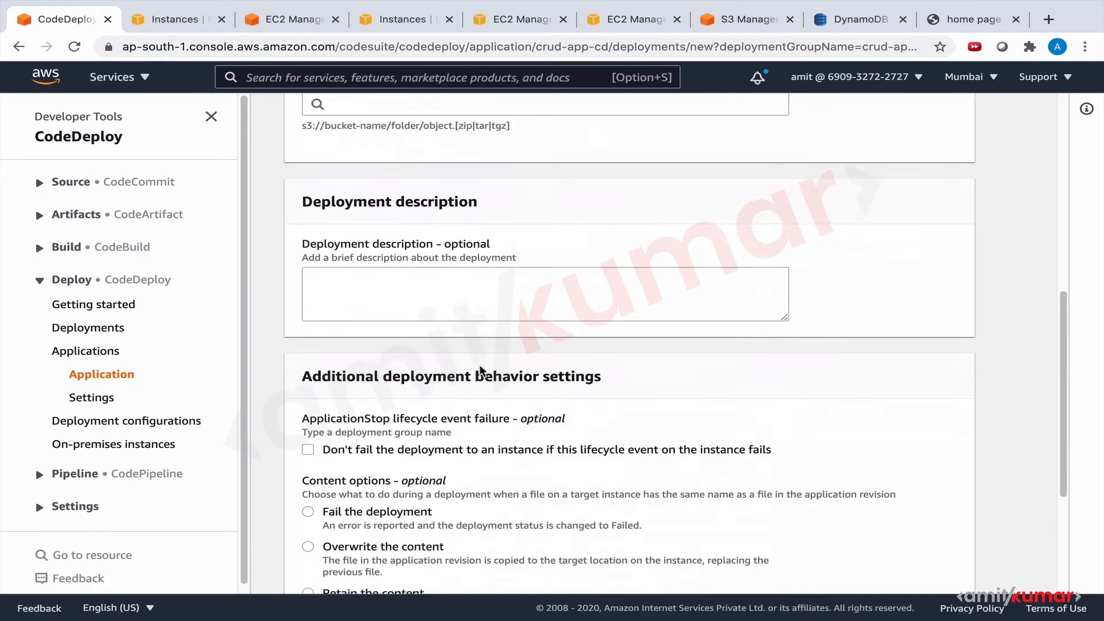
{"action": "scroll", "coordinate": [482, 371], "scroll_direction": "down", "scroll_amount": 3}
{"action": "scroll", "coordinate": [481, 371], "scroll_direction": "up", "scroll_amount": 10}
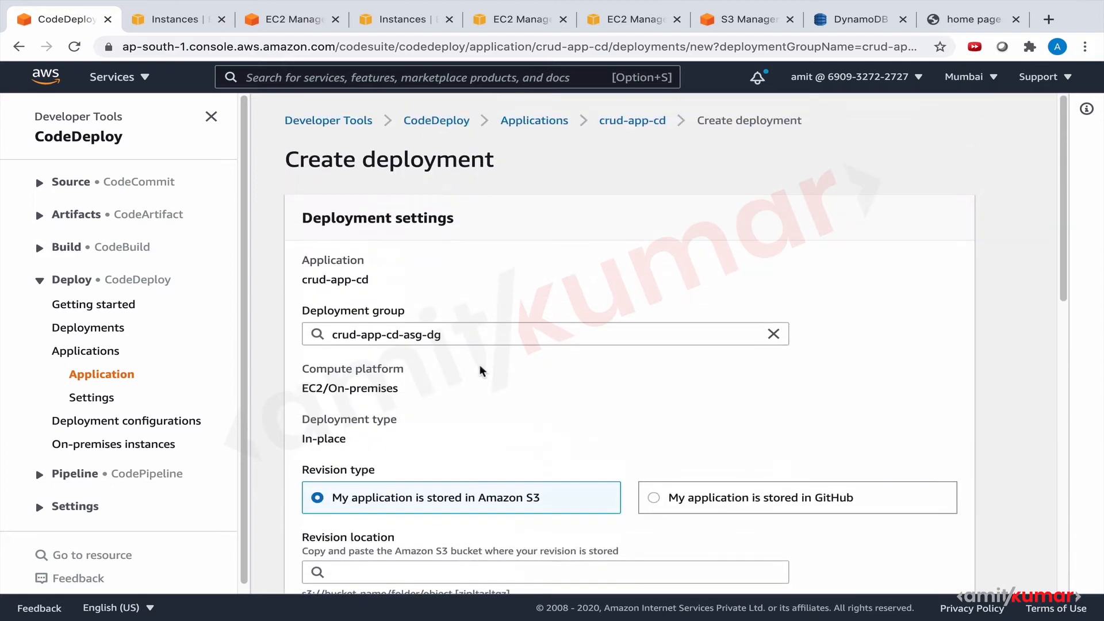
{"action": "scroll", "coordinate": [481, 371], "scroll_direction": "down", "scroll_amount": 3}
{"action": "left_click", "coordinate": [446, 408]}
{"action": "key", "text": "ctrl+v"}
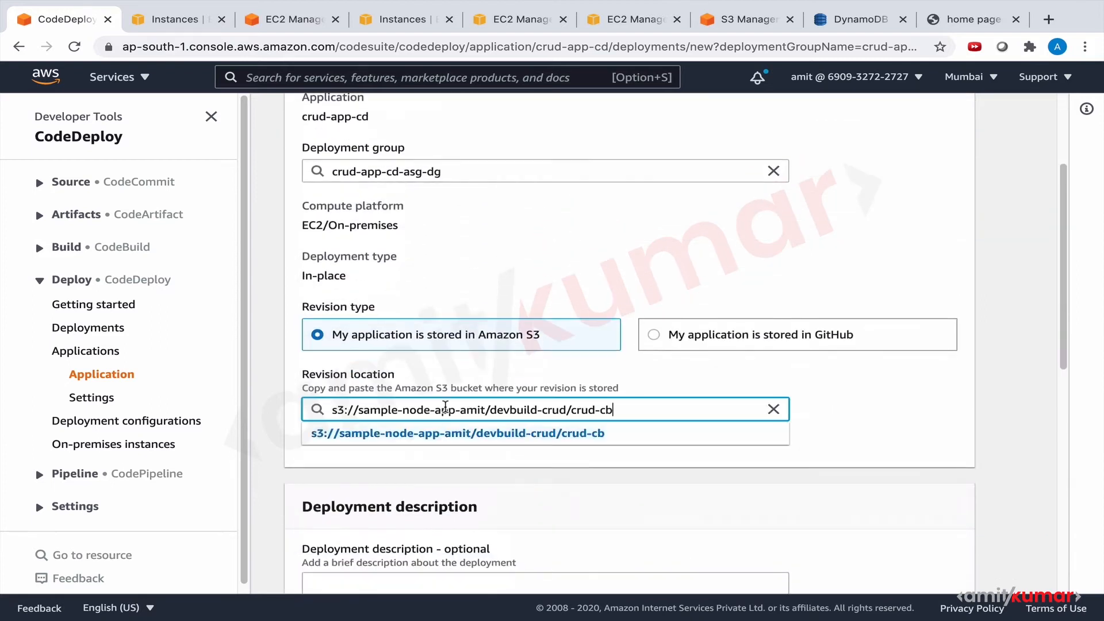
{"action": "left_click", "coordinate": [512, 488]}
{"action": "left_click", "coordinate": [483, 488]}
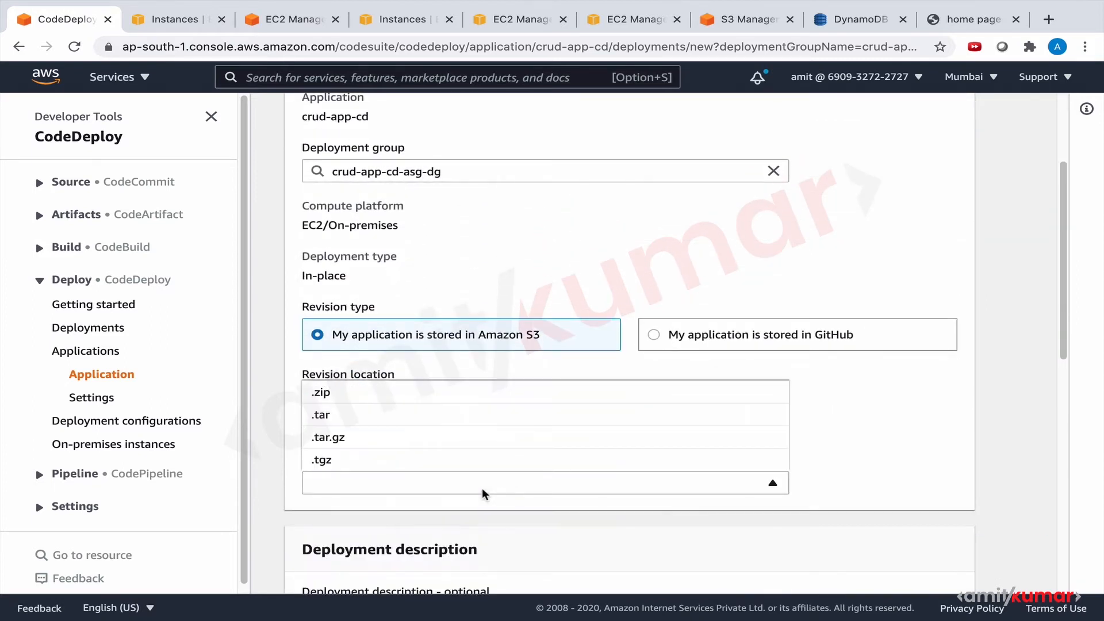
{"action": "left_click", "coordinate": [465, 392]}
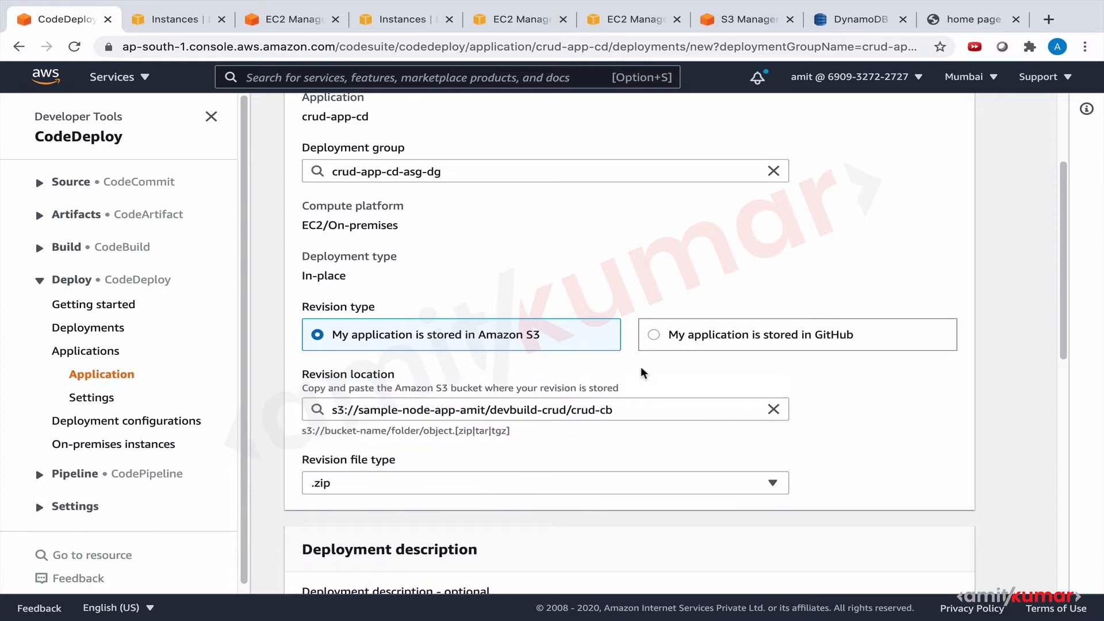
Expand the deployment group overrides and review the available deployment configurations
{"action": "scroll", "coordinate": [898, 440], "scroll_direction": "down", "scroll_amount": 6}
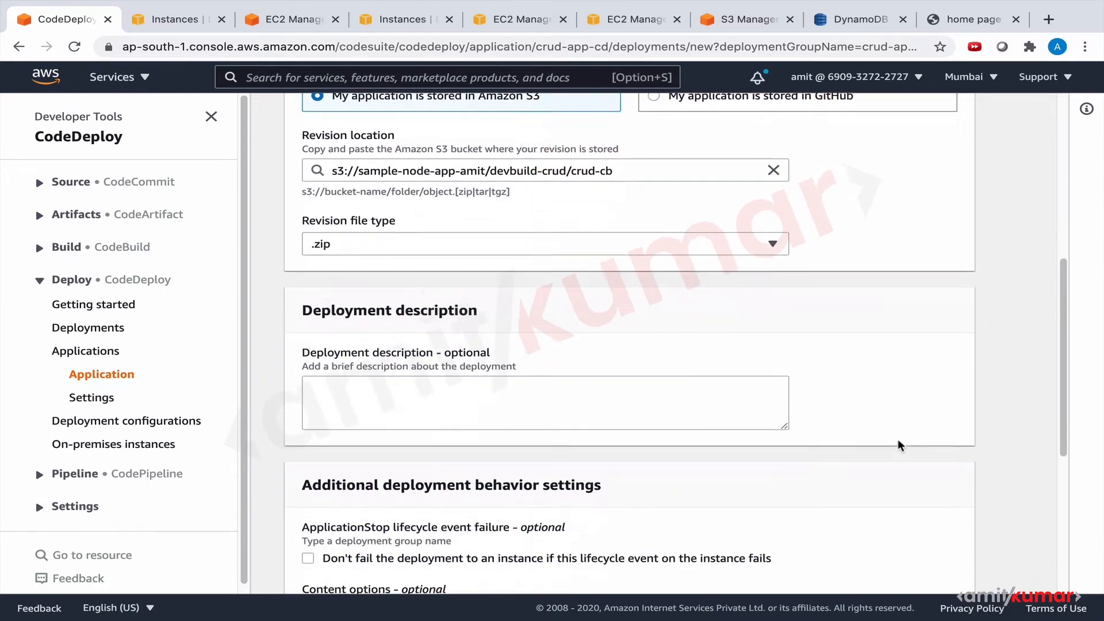
{"action": "scroll", "coordinate": [898, 445], "scroll_direction": "down", "scroll_amount": 3}
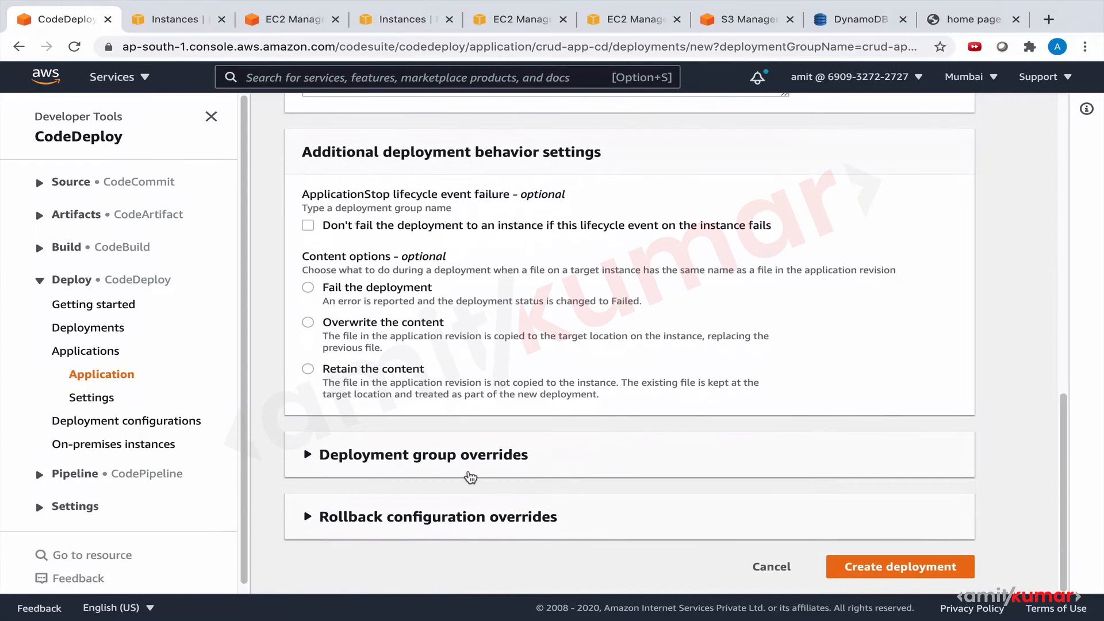
{"action": "left_click", "coordinate": [453, 457]}
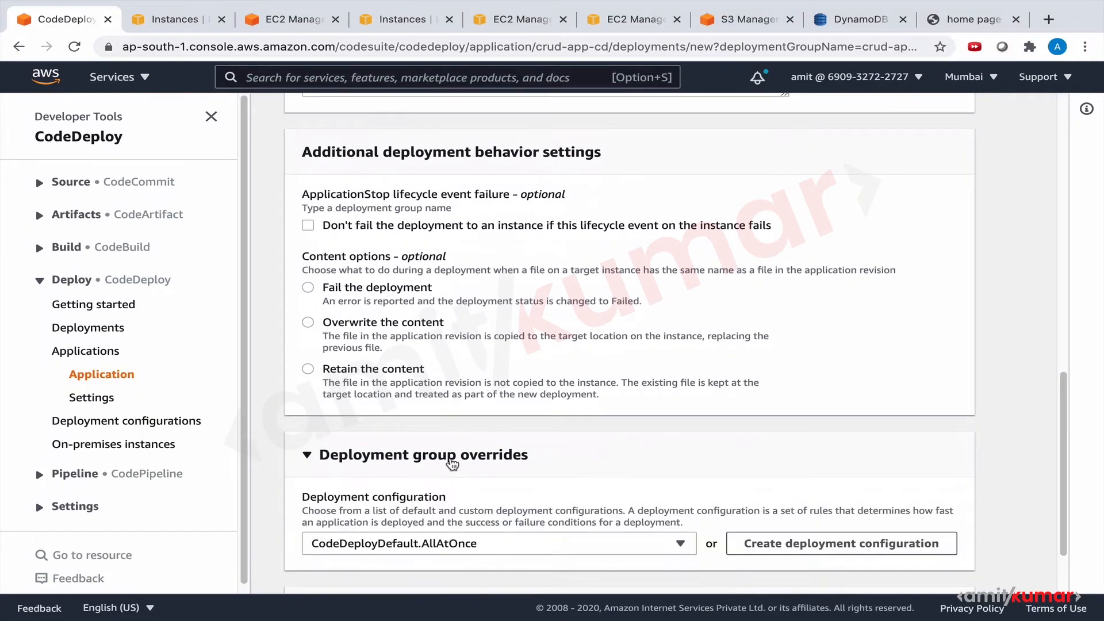
{"action": "scroll", "coordinate": [449, 457], "scroll_direction": "down", "scroll_amount": 2}
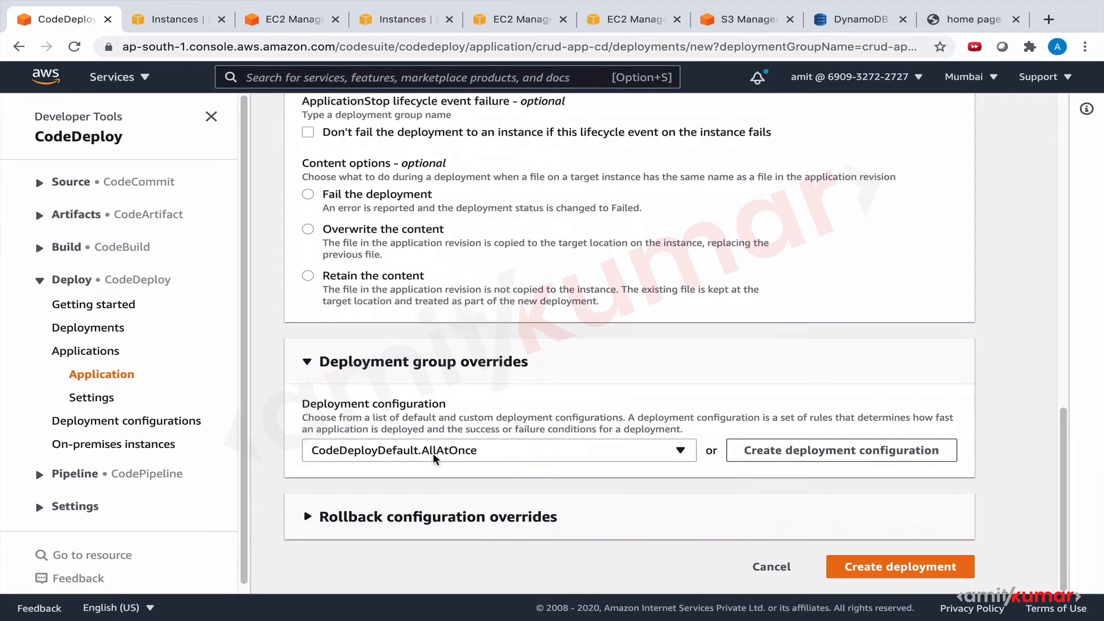
{"action": "left_click", "coordinate": [437, 456]}
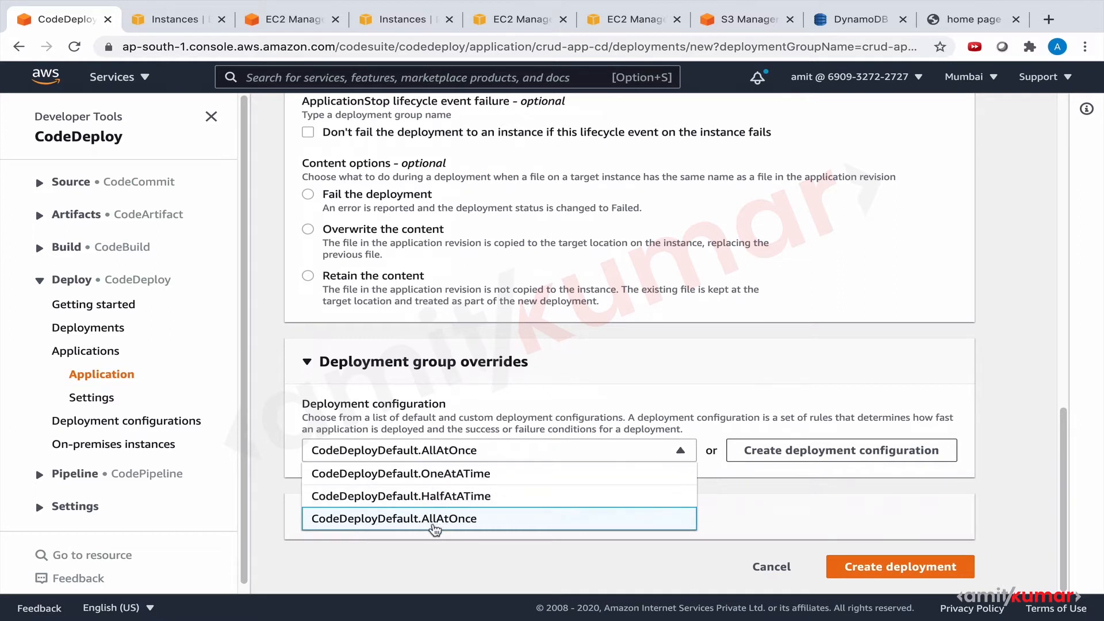
{"action": "left_click", "coordinate": [465, 555]}
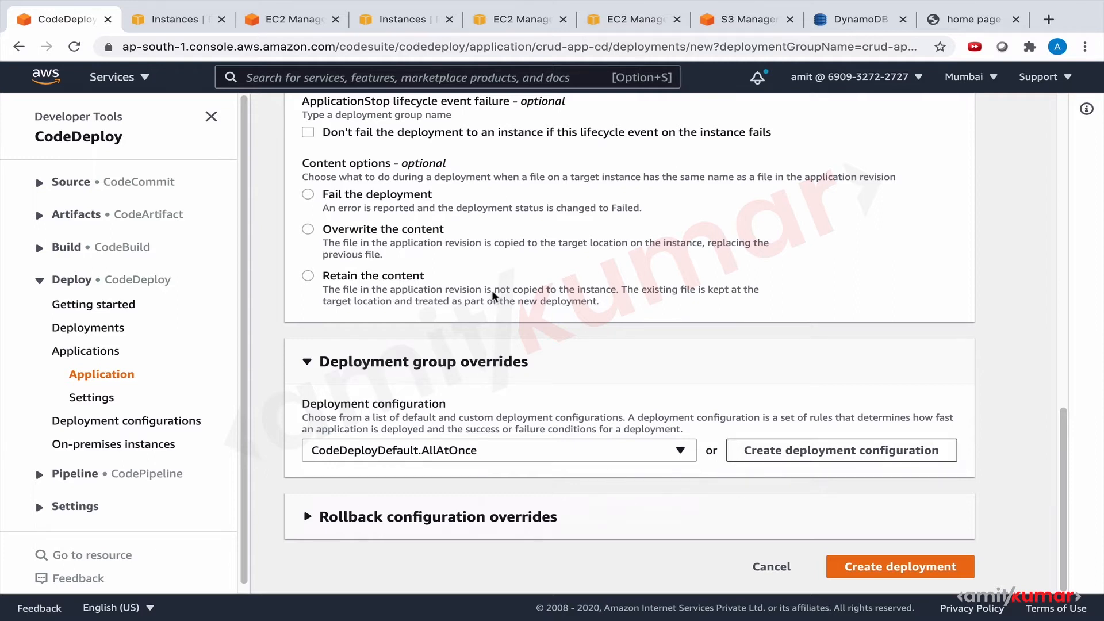
Update the asg-cd Auto Scaling group to a desired, minimum and maximum capacity of 4
{"action": "left_click", "coordinate": [318, 22]}
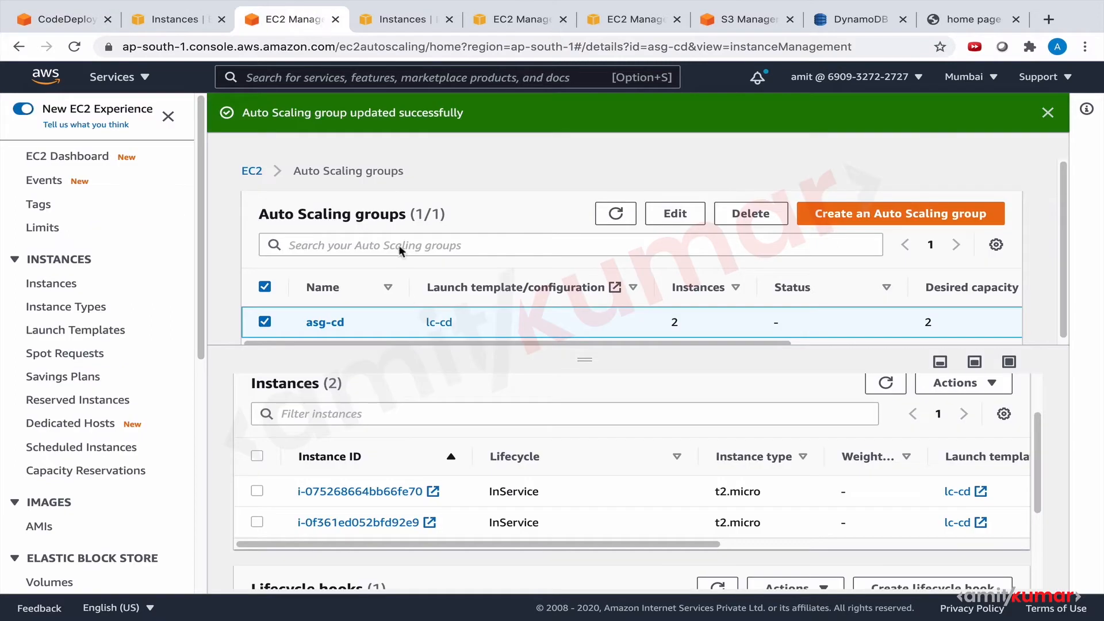
{"action": "left_click", "coordinate": [692, 218]}
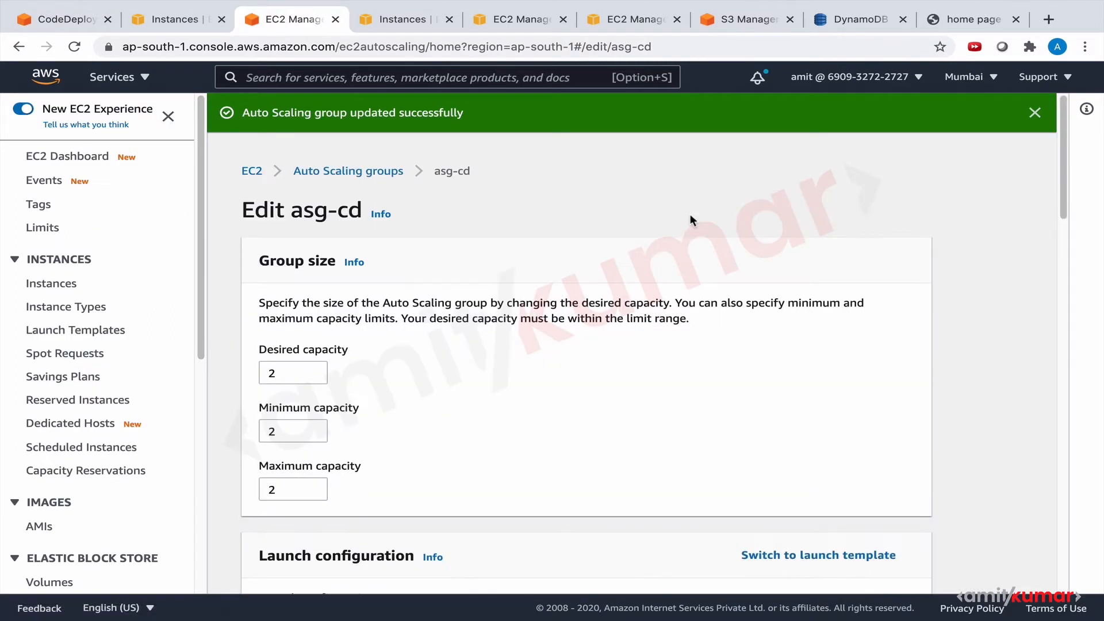
{"action": "double_click", "coordinate": [287, 373]}
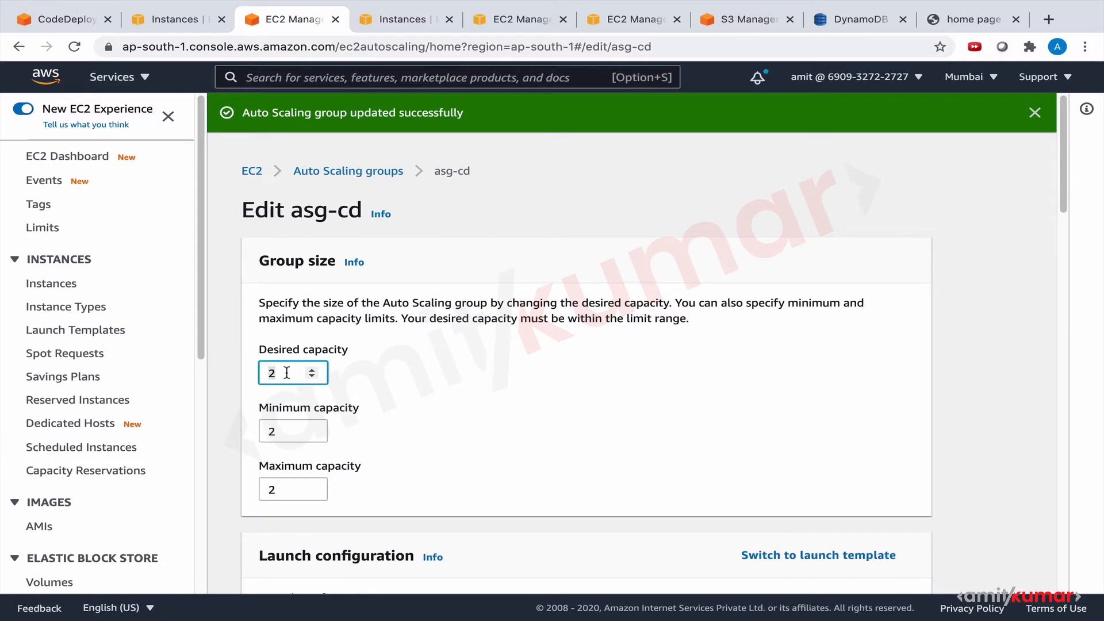
{"action": "type", "text": "4"}
{"action": "left_click", "coordinate": [280, 431]}
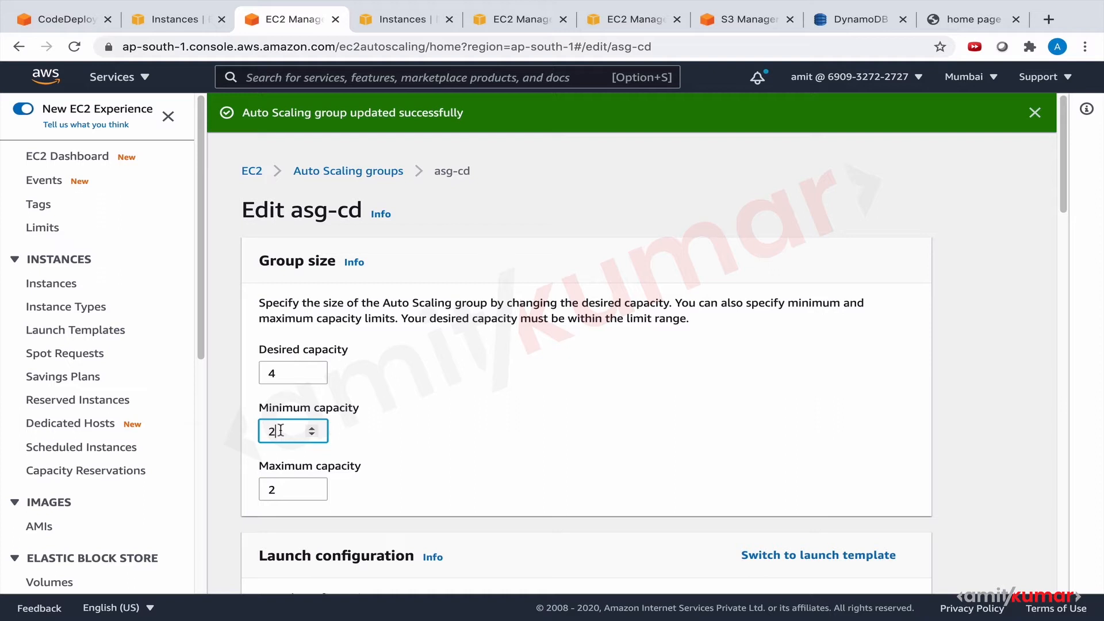
{"action": "double_click", "coordinate": [281, 430]}
{"action": "type", "text": "4"}
{"action": "left_click", "coordinate": [276, 490]}
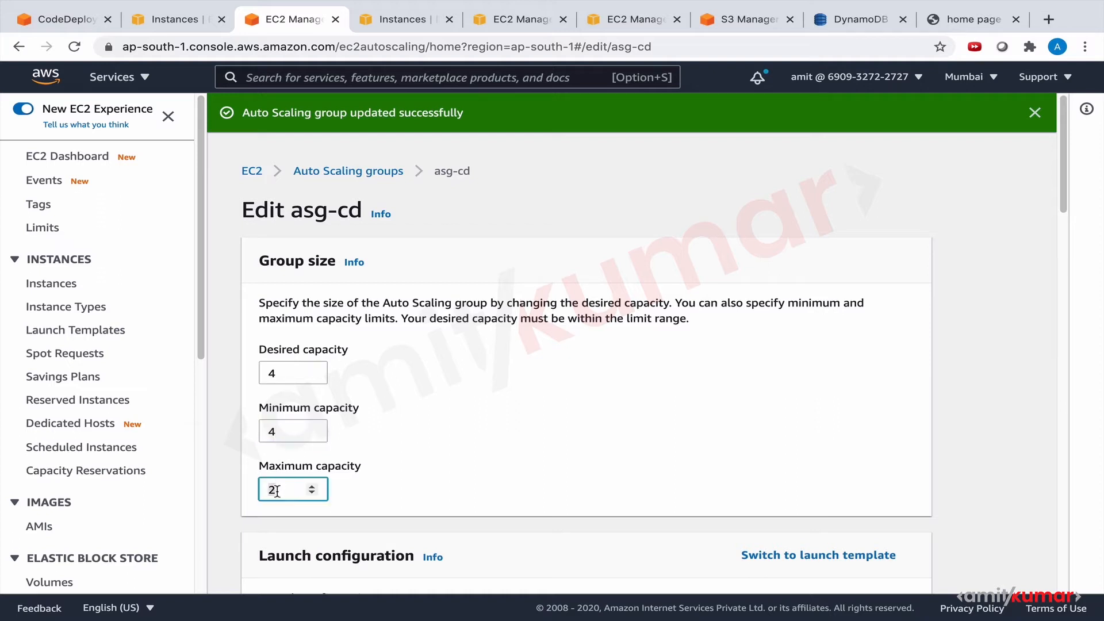
{"action": "key", "text": "BackSpace"}
{"action": "type", "text": "4"}
{"action": "scroll", "coordinate": [474, 457], "scroll_direction": "down", "scroll_amount": 10}
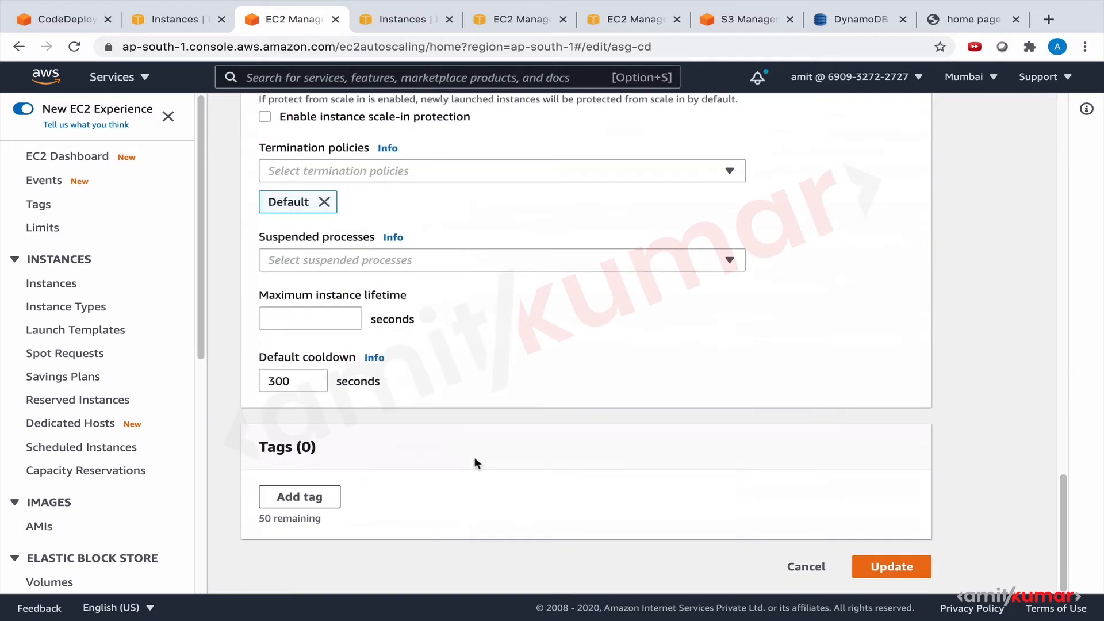
{"action": "left_click", "coordinate": [868, 577]}
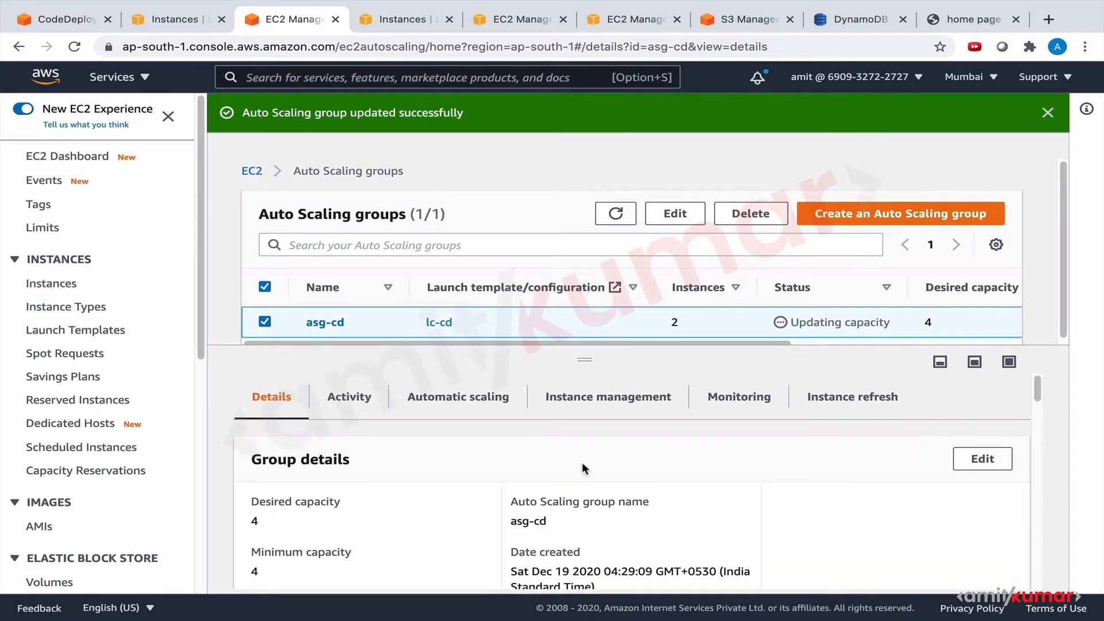
Review the instances of asg-cd and their lifecycle states
{"action": "left_click", "coordinate": [594, 408]}
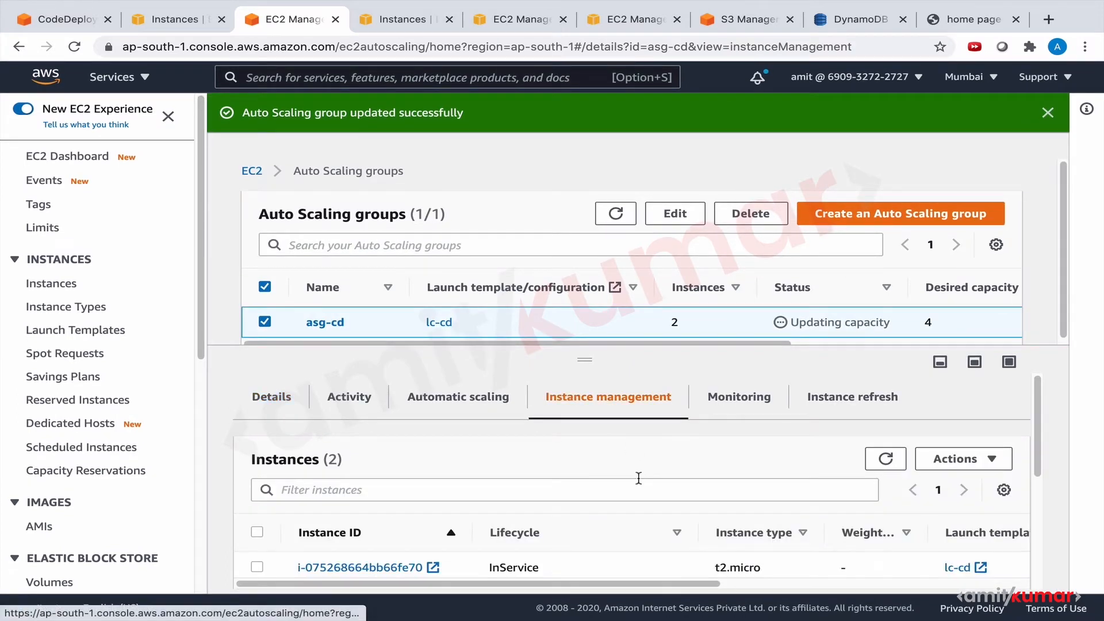
{"action": "scroll", "coordinate": [638, 478], "scroll_direction": "down", "scroll_amount": 3}
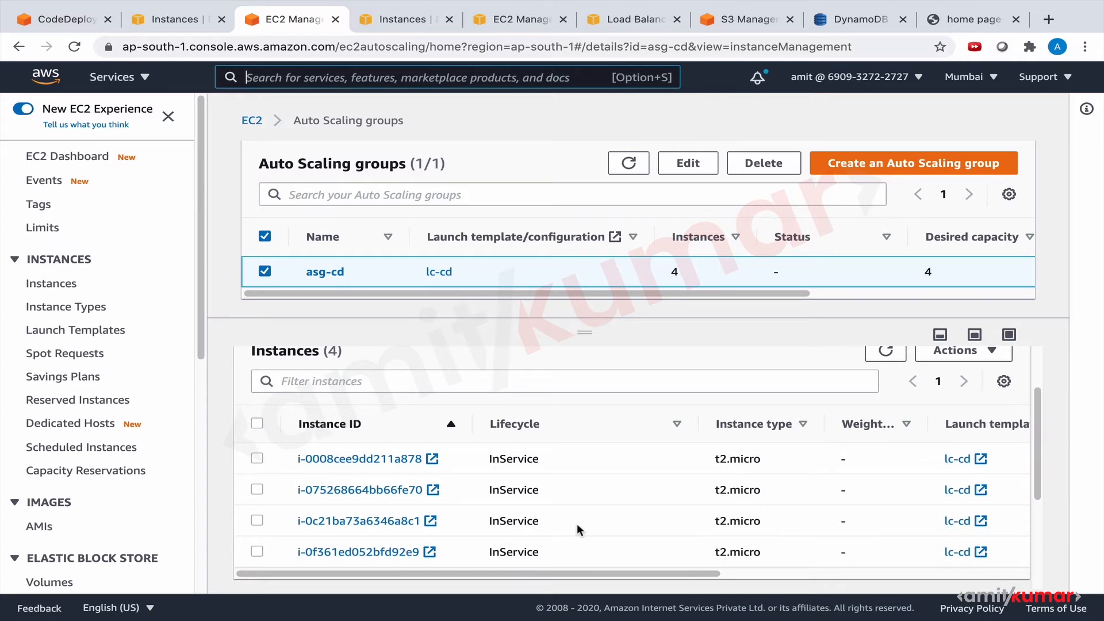
Reload the load-balanced home page repeatedly to check which hosts serve it
{"action": "left_click", "coordinate": [957, 19]}
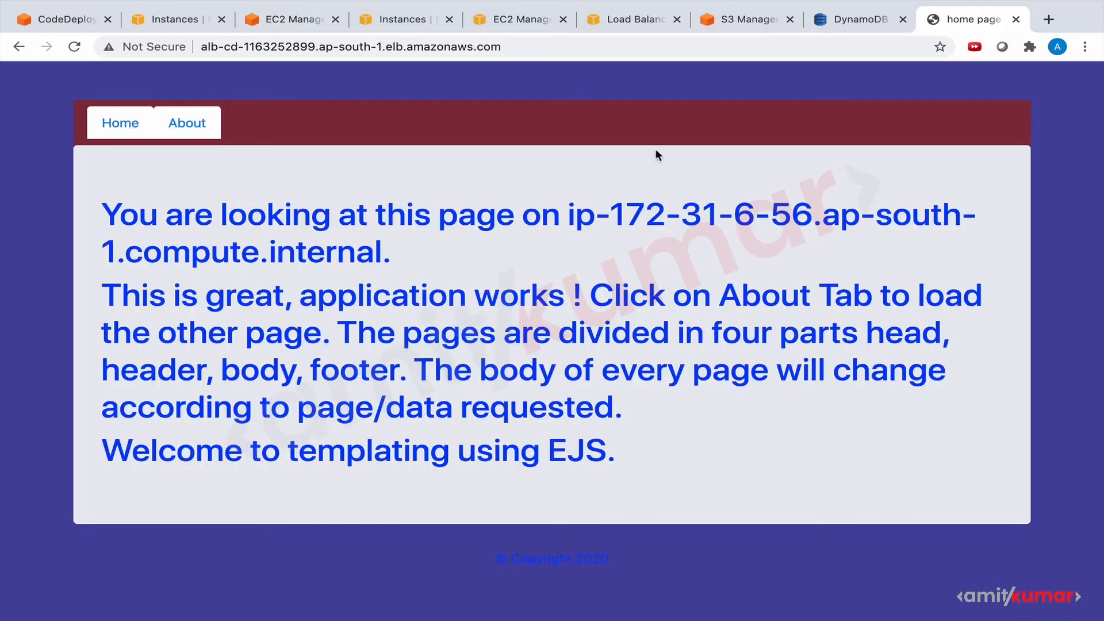
{"action": "left_click", "coordinate": [74, 47]}
{"action": "left_click", "coordinate": [75, 47]}
{"action": "left_click", "coordinate": [74, 47]}
{"action": "left_click", "coordinate": [75, 46]}
{"action": "left_click", "coordinate": [75, 47]}
{"action": "left_click", "coordinate": [75, 47]}
{"action": "left_click", "coordinate": [75, 47]}
{"action": "left_click", "coordinate": [75, 47]}
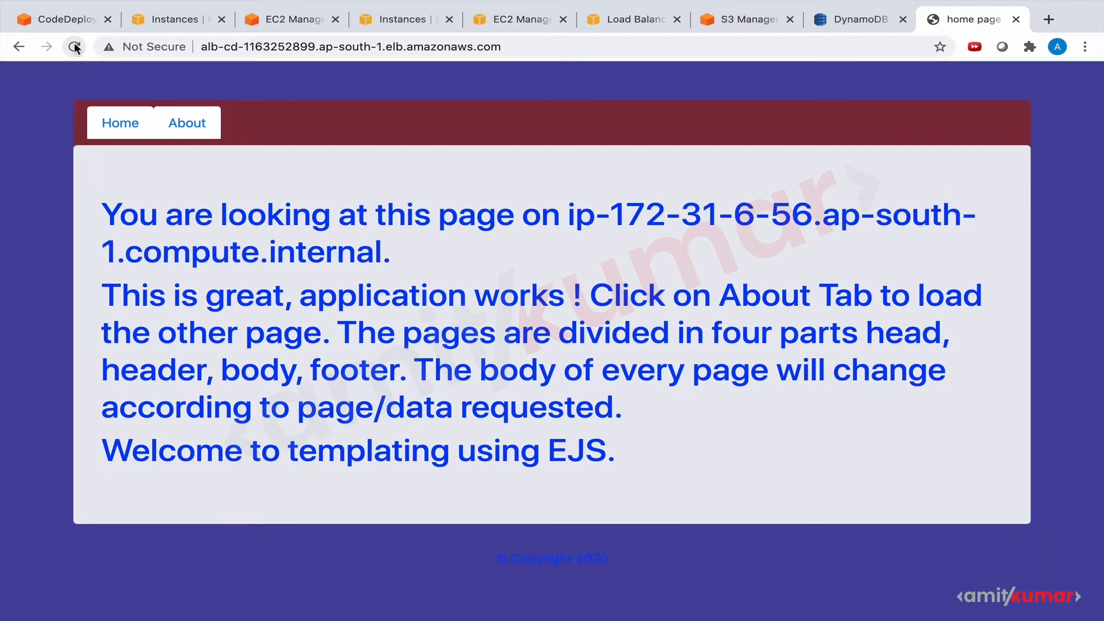
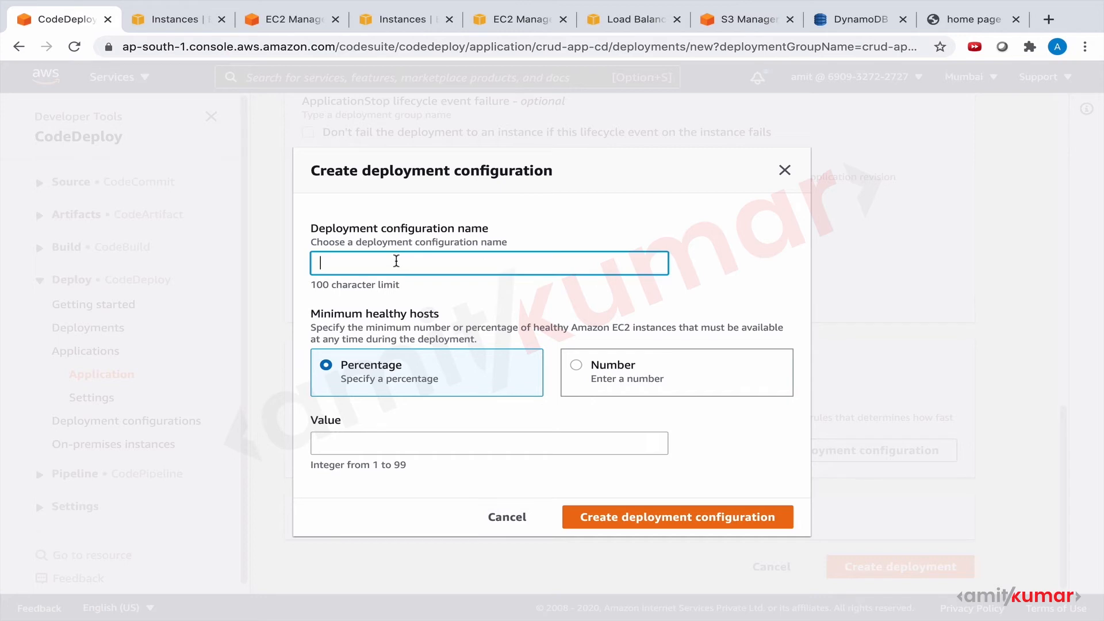
Create a deployment configuration named new-one with a minimum healthy hosts number of 1 and select it for the deployment
{"action": "type", "text": "new-one"}
{"action": "left_click", "coordinate": [577, 368]}
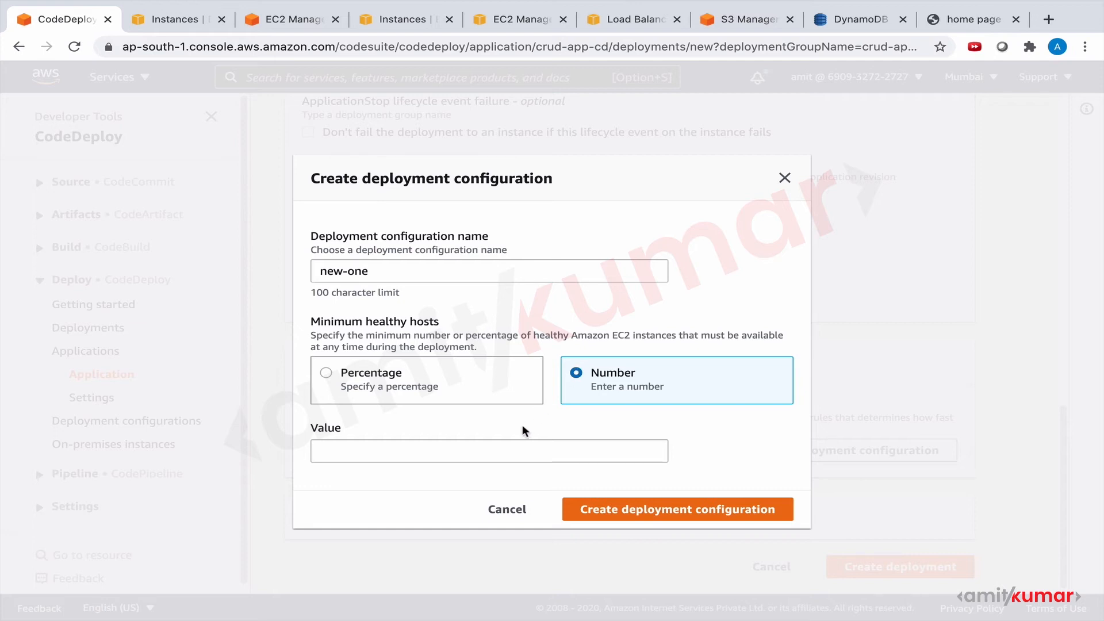
{"action": "left_click", "coordinate": [510, 452]}
{"action": "type", "text": "1"}
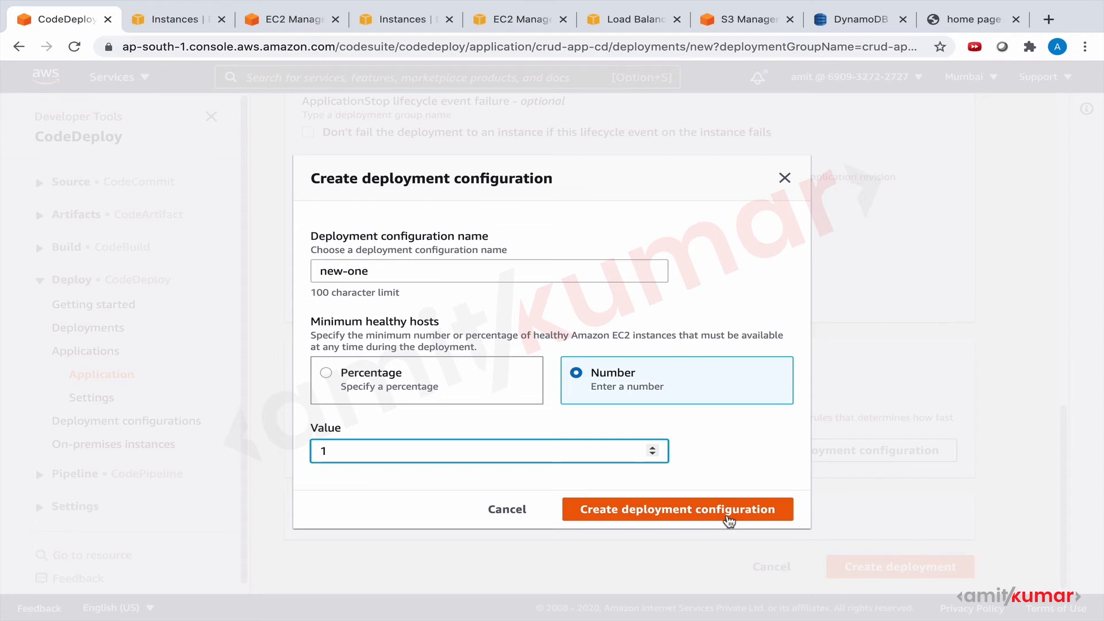
{"action": "left_click", "coordinate": [728, 519]}
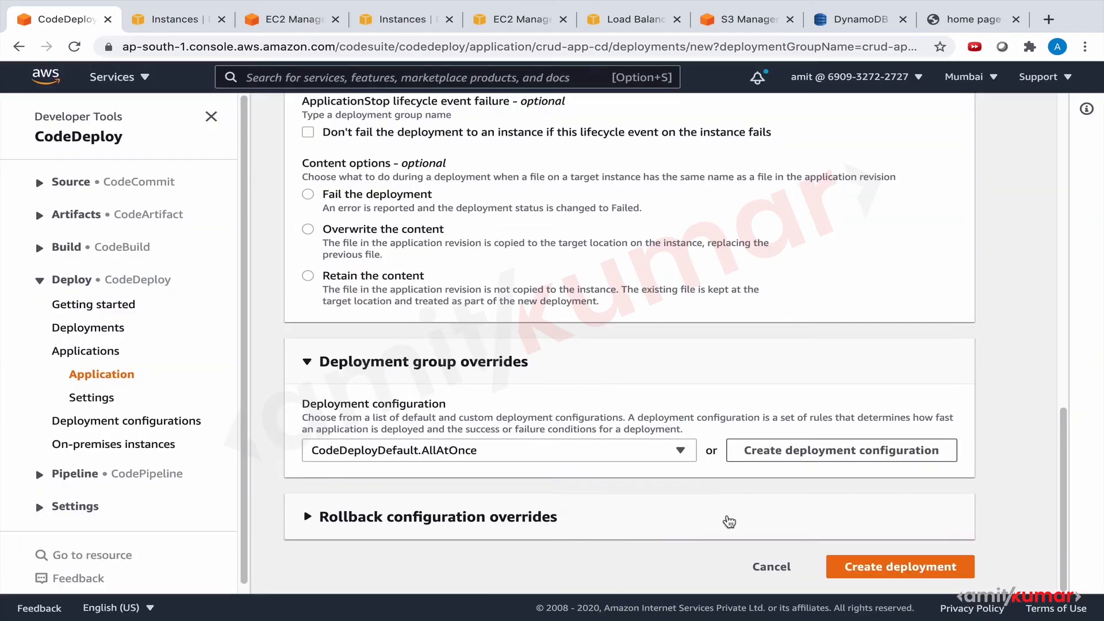
{"action": "left_click", "coordinate": [686, 448]}
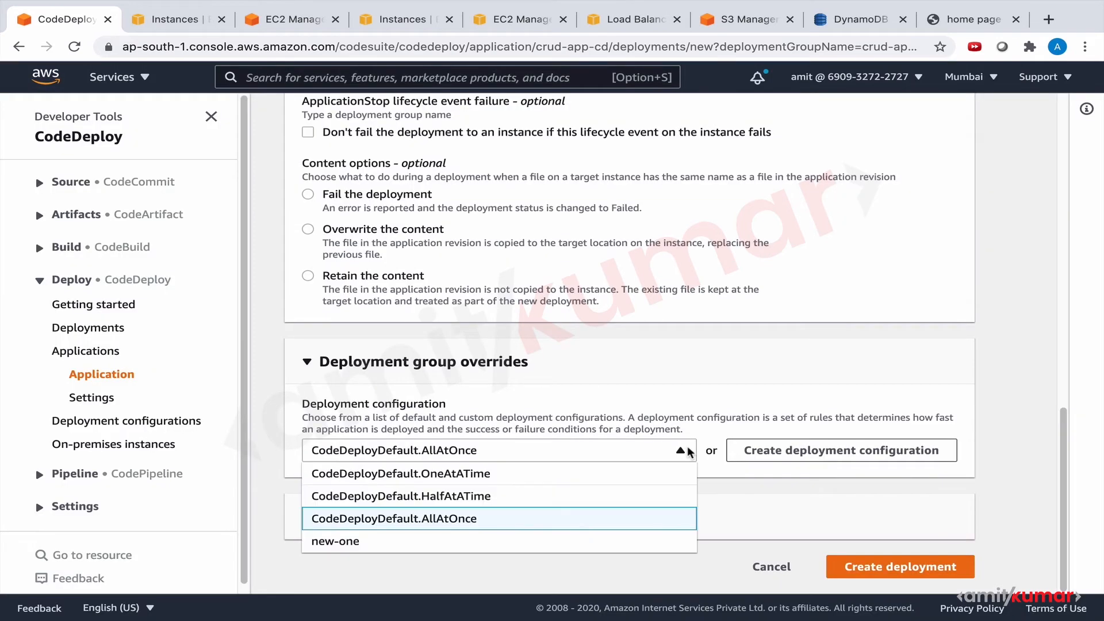
{"action": "left_click", "coordinate": [578, 541]}
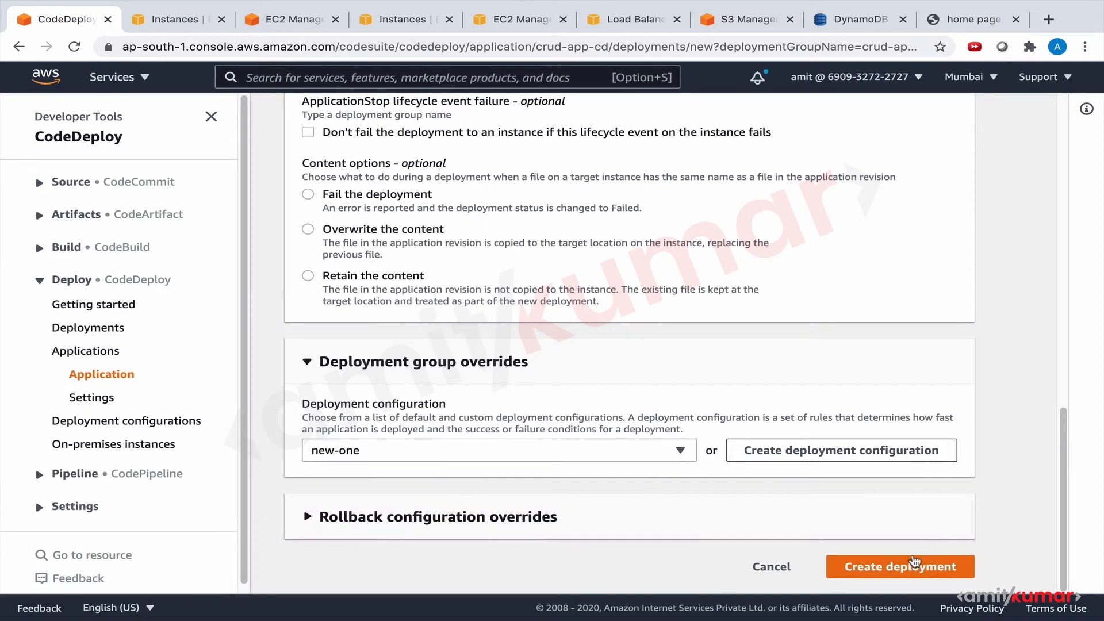
Create the deployment with the new-one configuration and examine the lifecycle status of each instance
{"action": "left_click", "coordinate": [903, 569]}
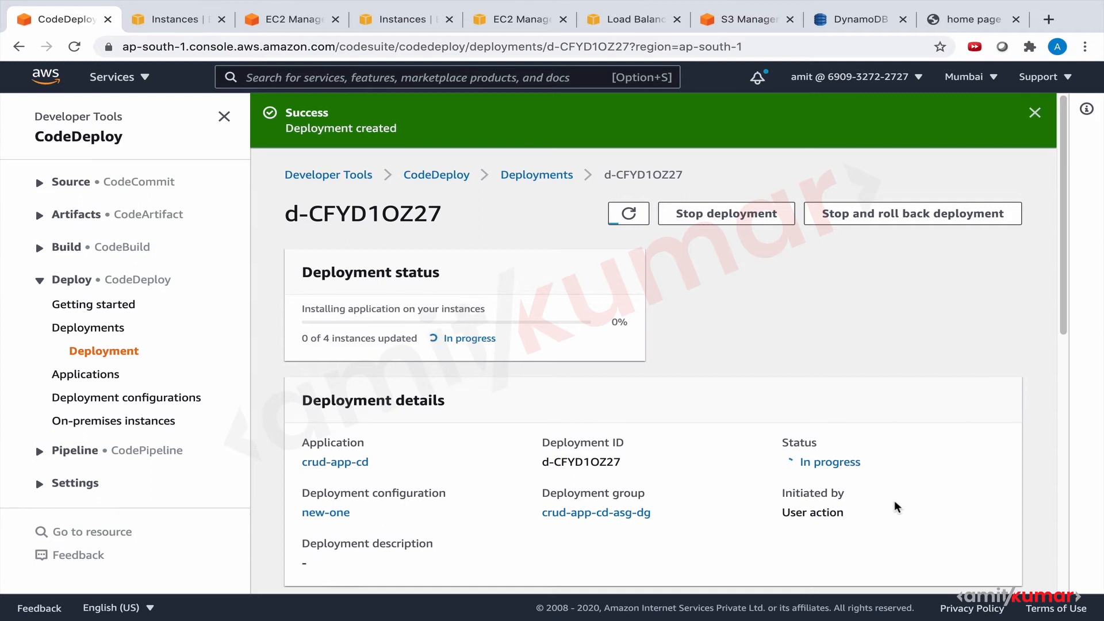
{"action": "scroll", "coordinate": [894, 500], "scroll_direction": "down", "scroll_amount": 10}
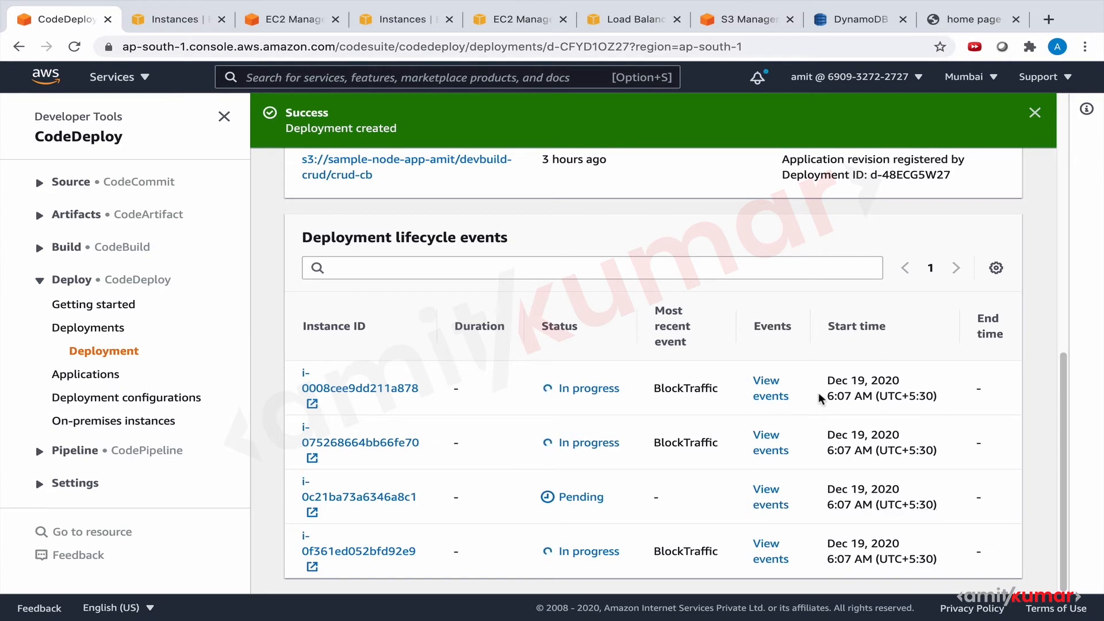
Open the tg-cd target group in EC2 and examine the health status of its registered targets
{"action": "left_click", "coordinate": [625, 21]}
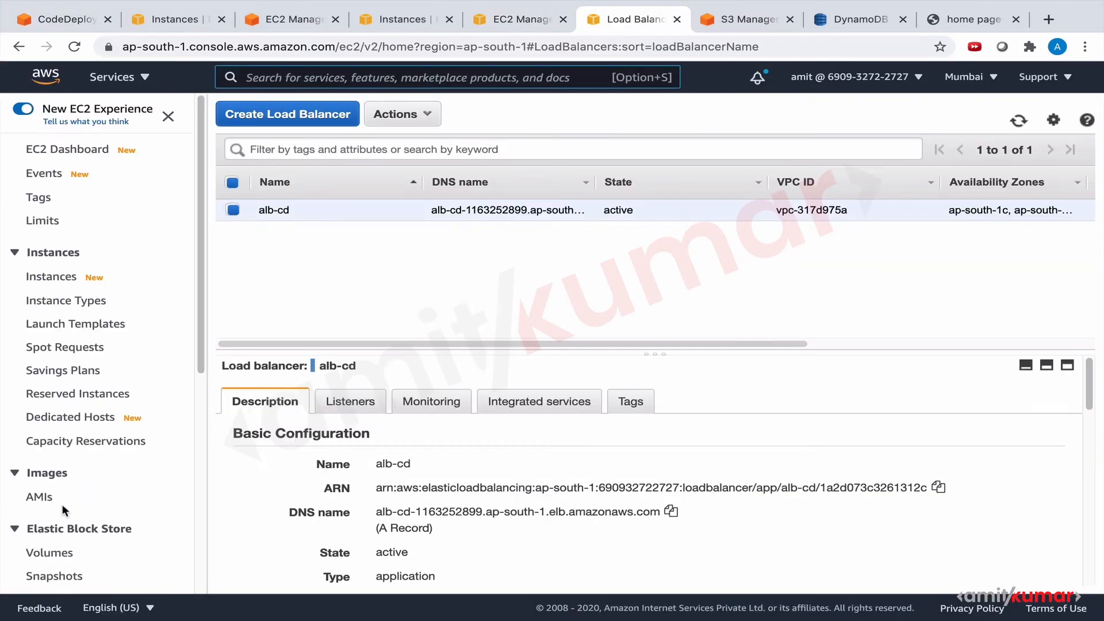
{"action": "scroll", "coordinate": [62, 505], "scroll_direction": "down", "scroll_amount": 7}
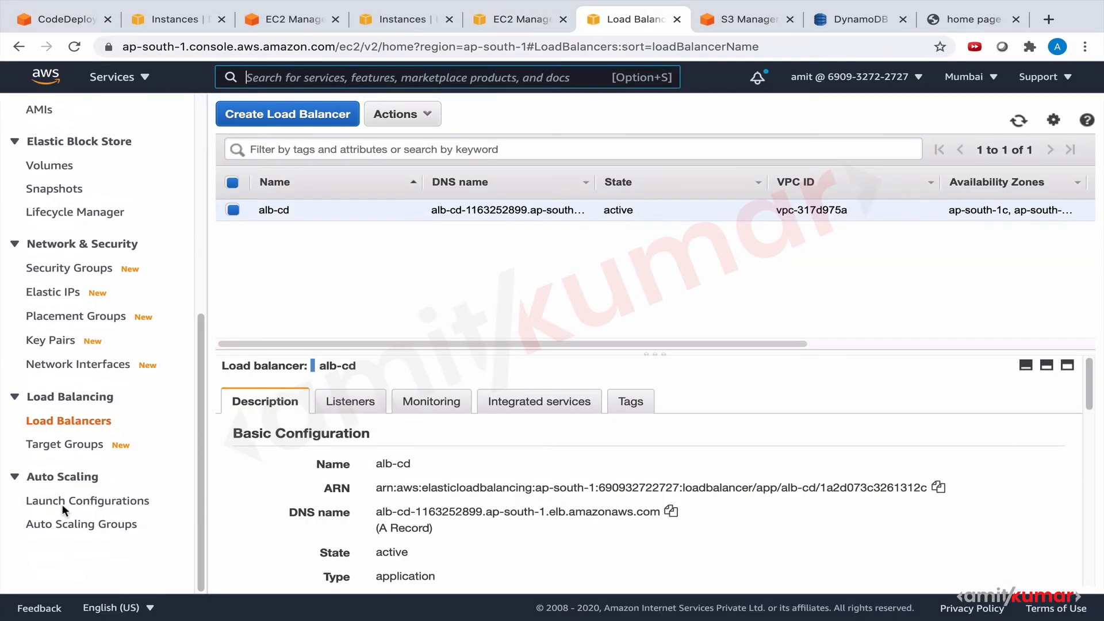
{"action": "left_click", "coordinate": [75, 449]}
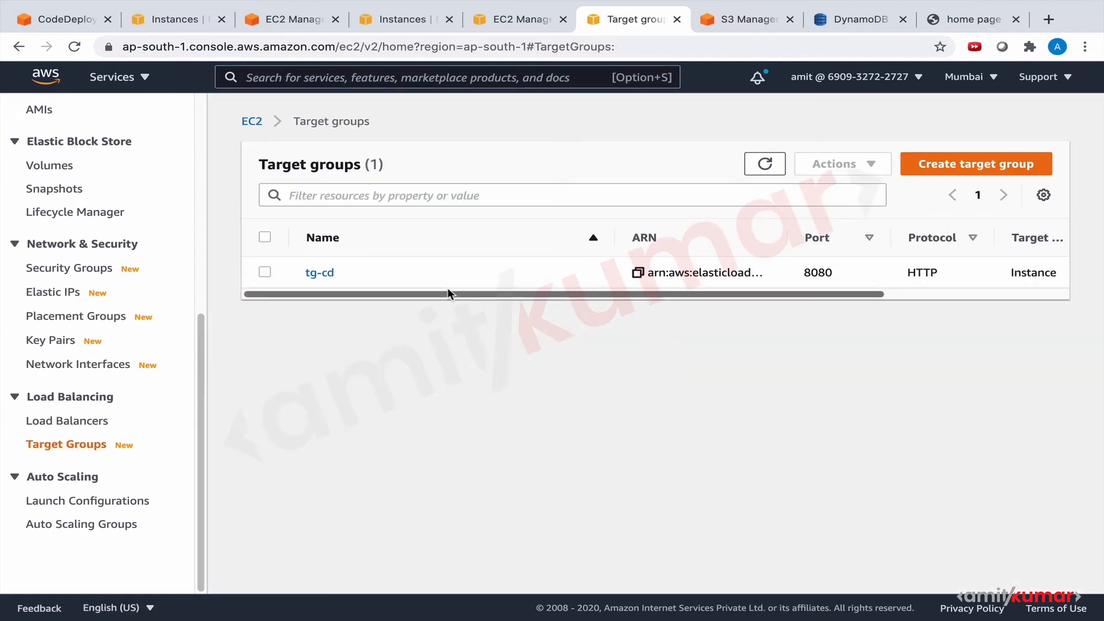
{"action": "left_click", "coordinate": [321, 274]}
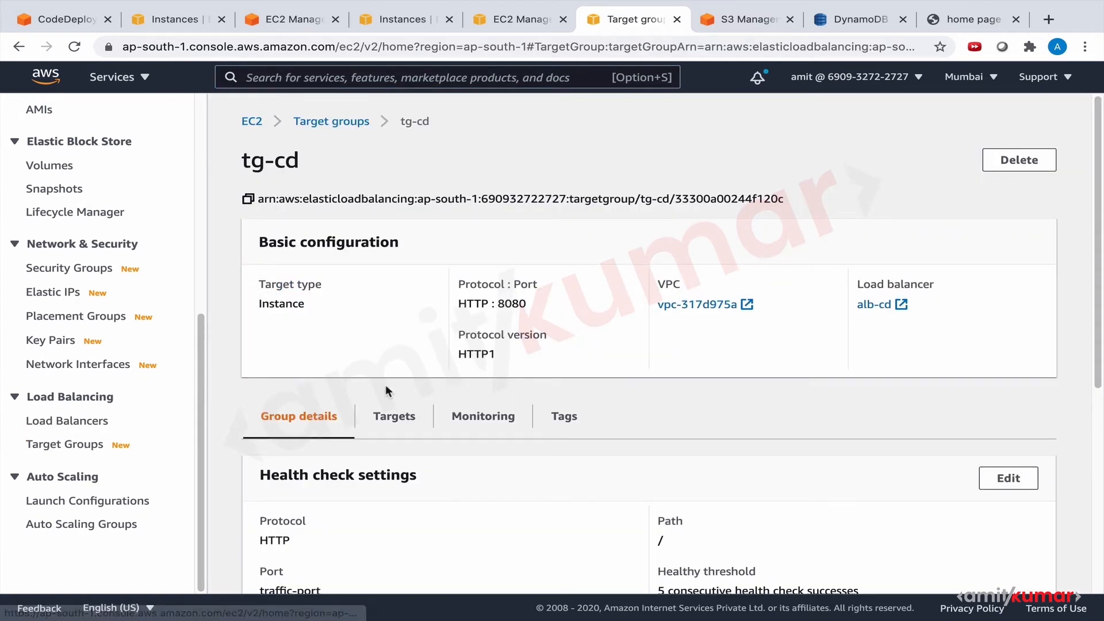
{"action": "left_click", "coordinate": [402, 419]}
{"action": "scroll", "coordinate": [645, 480], "scroll_direction": "down", "scroll_amount": 3}
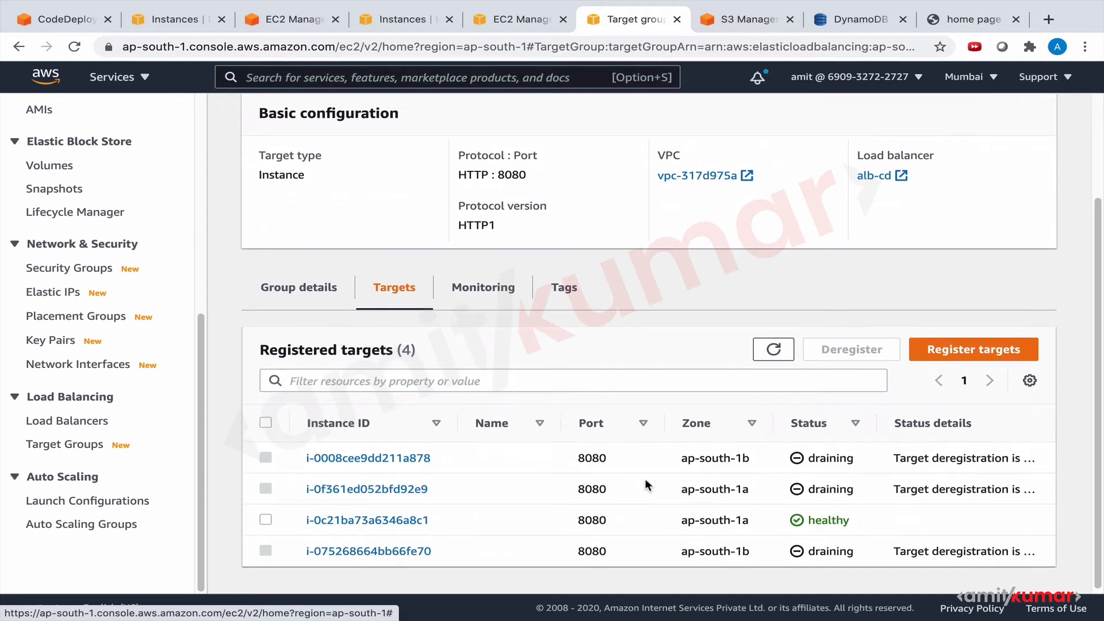
Refresh the registered targets of tg-cd and recheck the status of each one
{"action": "left_click", "coordinate": [772, 345]}
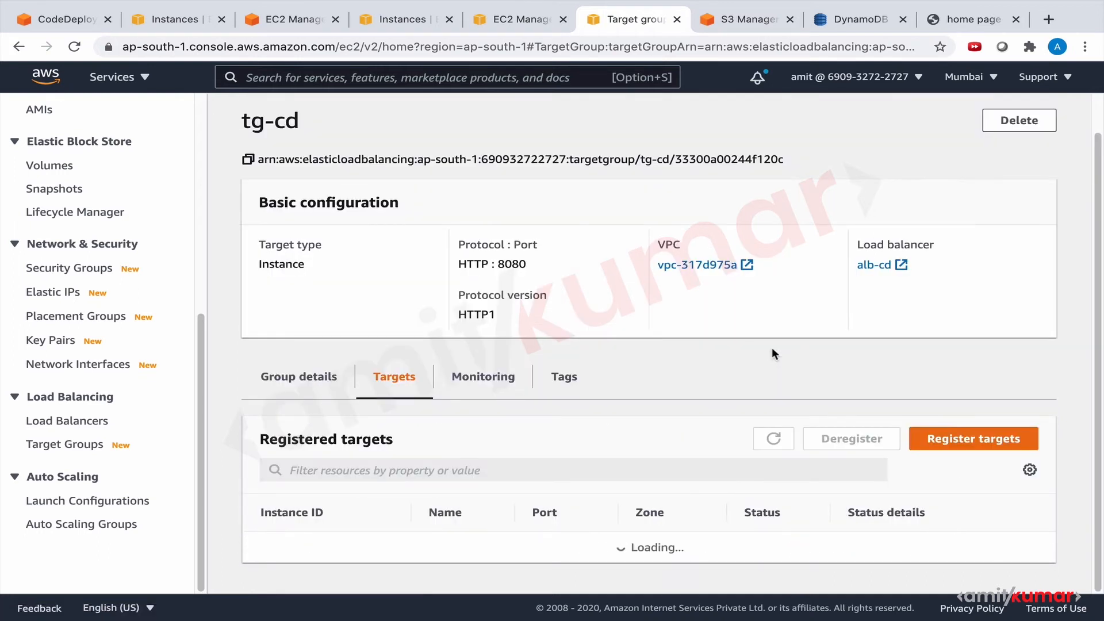
{"action": "scroll", "coordinate": [699, 447], "scroll_direction": "down", "scroll_amount": 2}
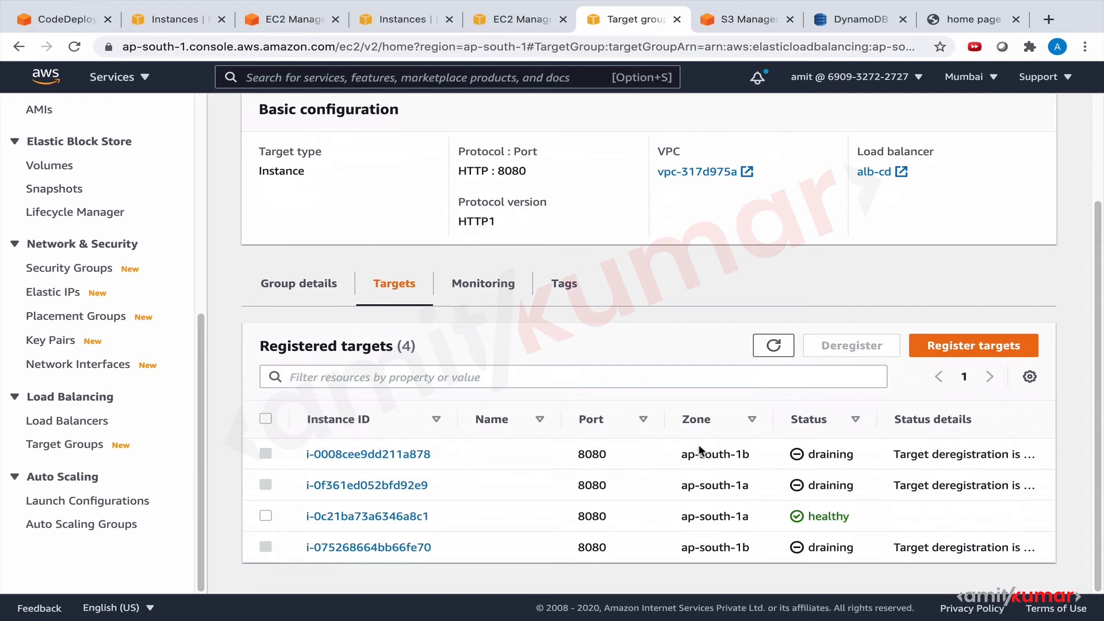
{"action": "scroll", "coordinate": [698, 444], "scroll_direction": "up", "scroll_amount": 3}
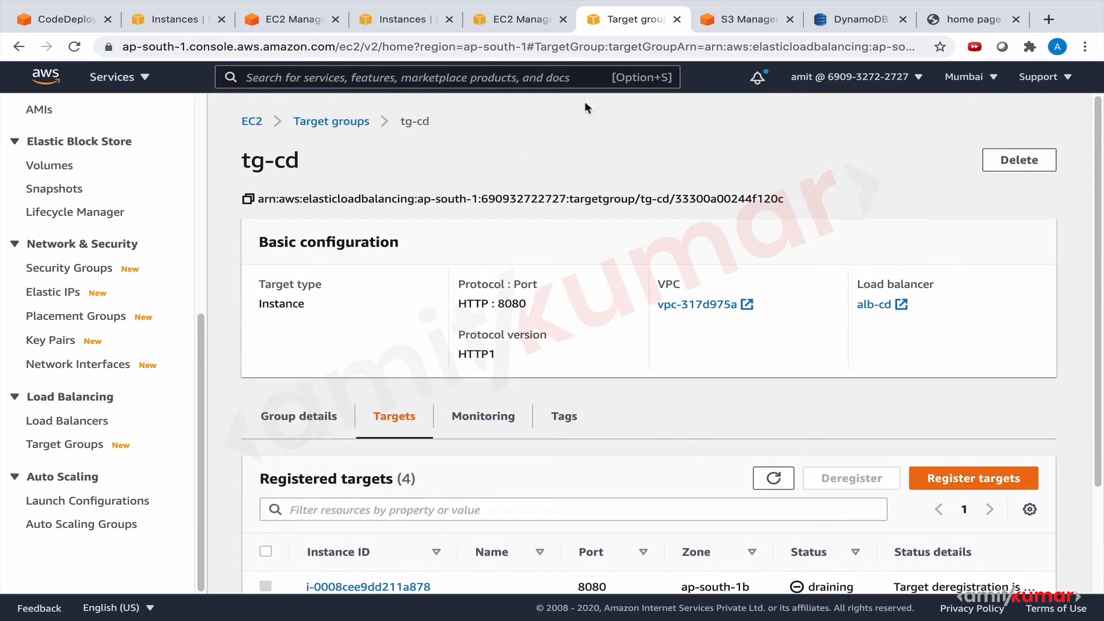
{"action": "left_click", "coordinate": [168, 19]}
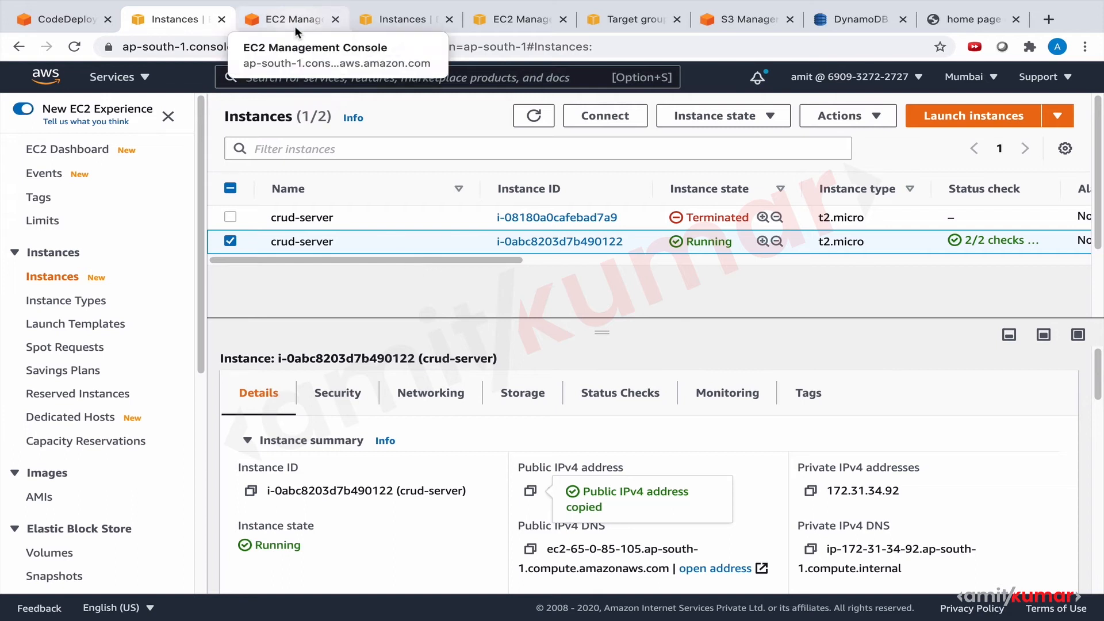
{"action": "left_click", "coordinate": [621, 21]}
{"action": "scroll", "coordinate": [779, 364], "scroll_direction": "down", "scroll_amount": 3}
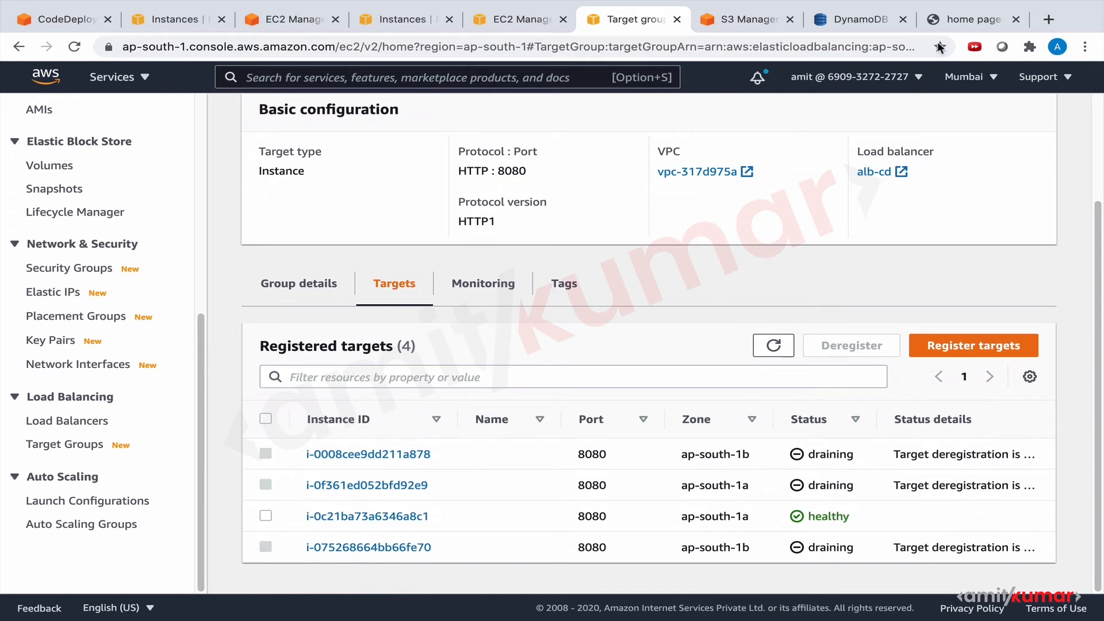
Reload the load-balanced home page and check which host serves it during the deployment
{"action": "left_click", "coordinate": [961, 19]}
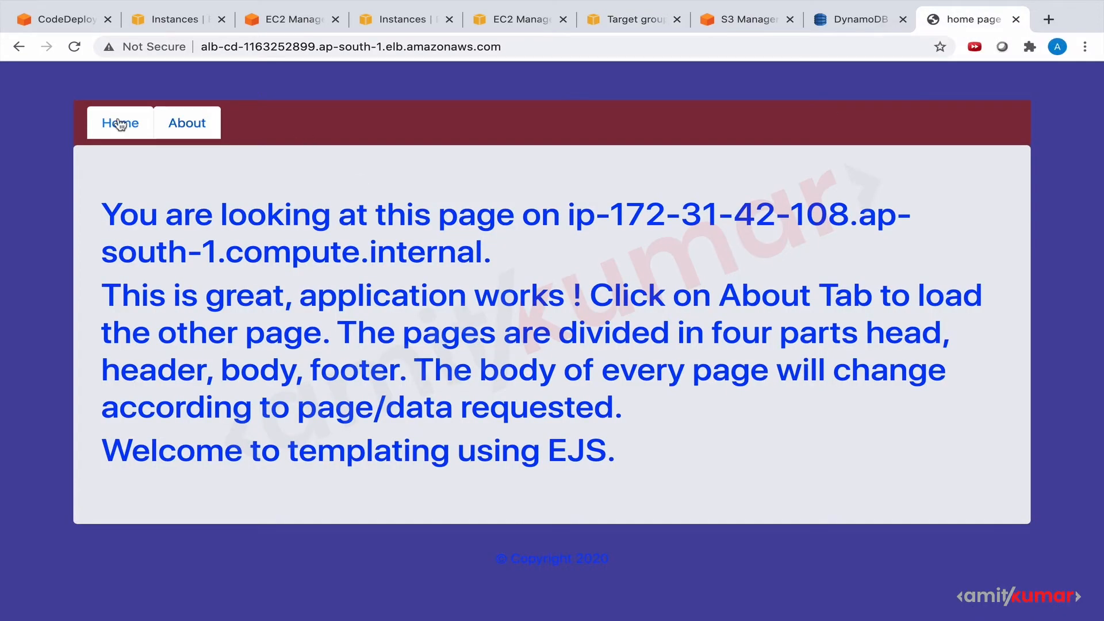
{"action": "left_click", "coordinate": [73, 48]}
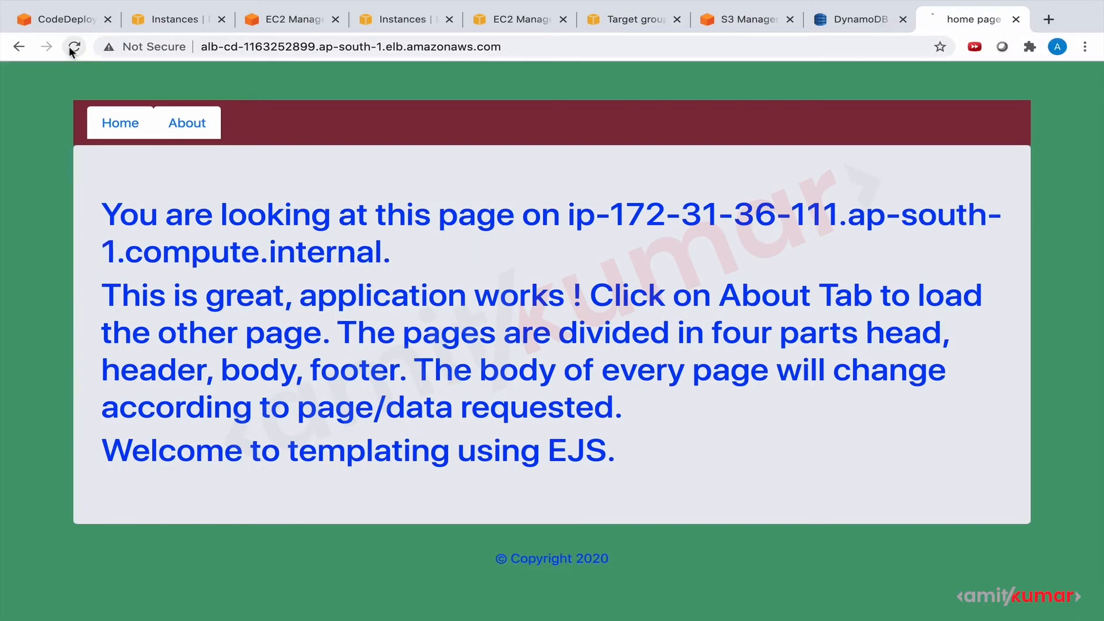
{"action": "left_click", "coordinate": [73, 48]}
{"action": "left_click_drag", "start_coordinate": [792, 217], "coordinate": [840, 217]}
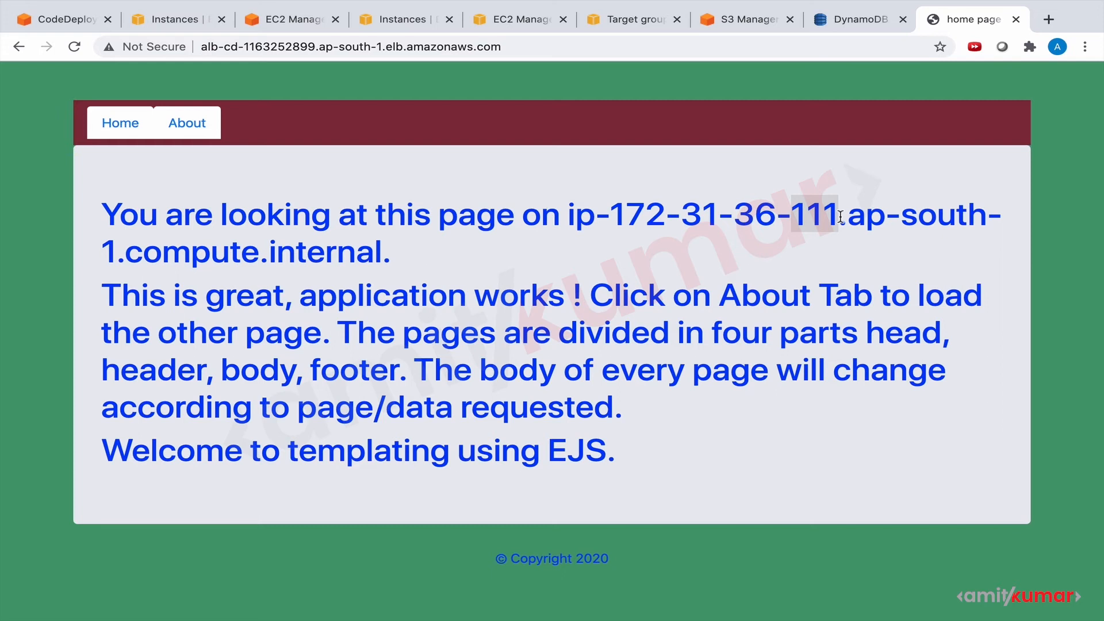
View the CodeDeploy events of the first instance and examine them from BeforeBlockTraffic through AfterAllowTraffic
{"action": "left_click", "coordinate": [174, 20]}
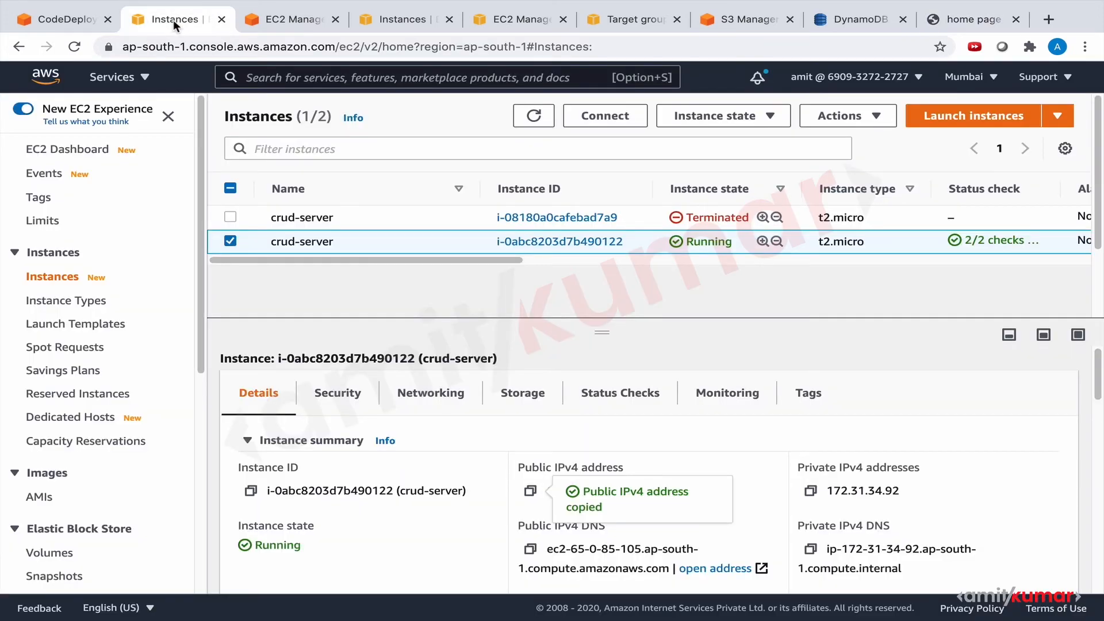
{"action": "left_click", "coordinate": [64, 21]}
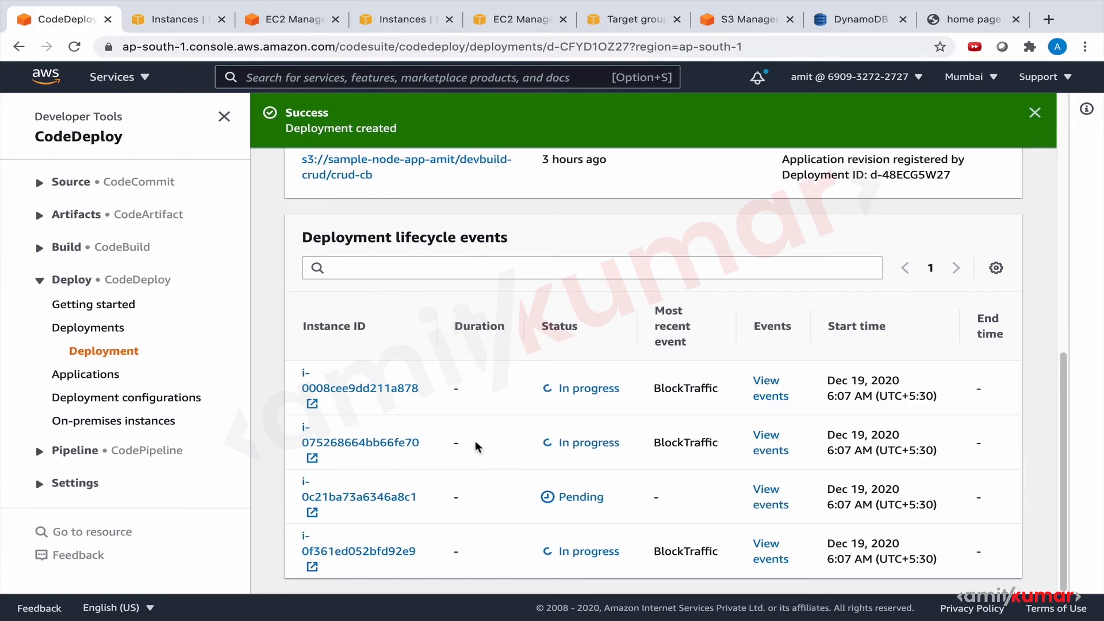
{"action": "left_click", "coordinate": [764, 401]}
{"action": "scroll", "coordinate": [487, 448], "scroll_direction": "down", "scroll_amount": 1}
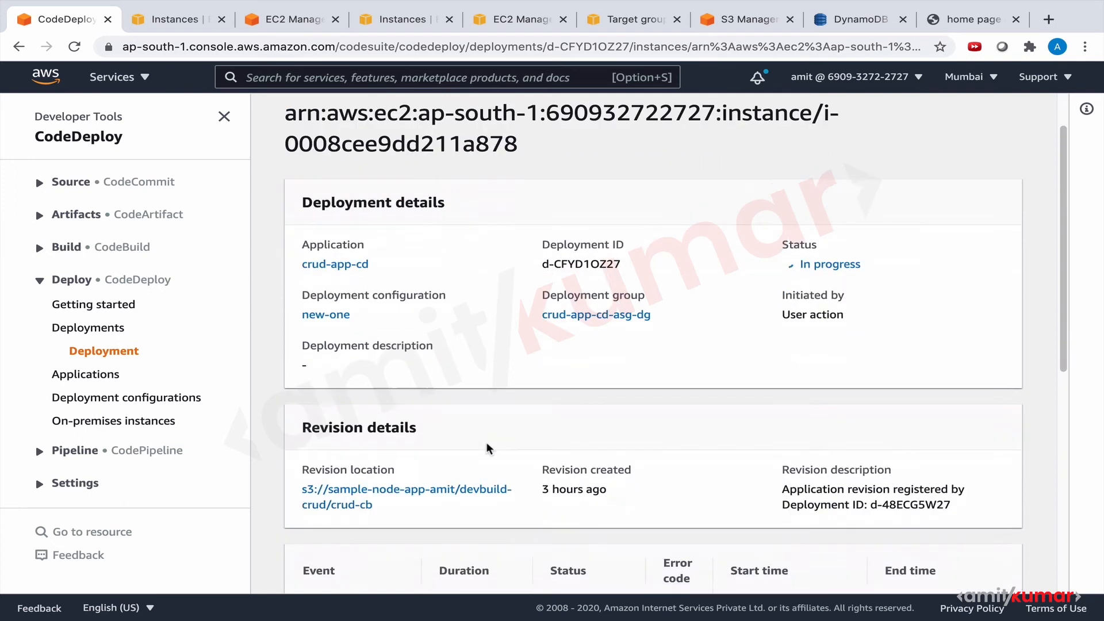
{"action": "scroll", "coordinate": [486, 448], "scroll_direction": "down", "scroll_amount": 7}
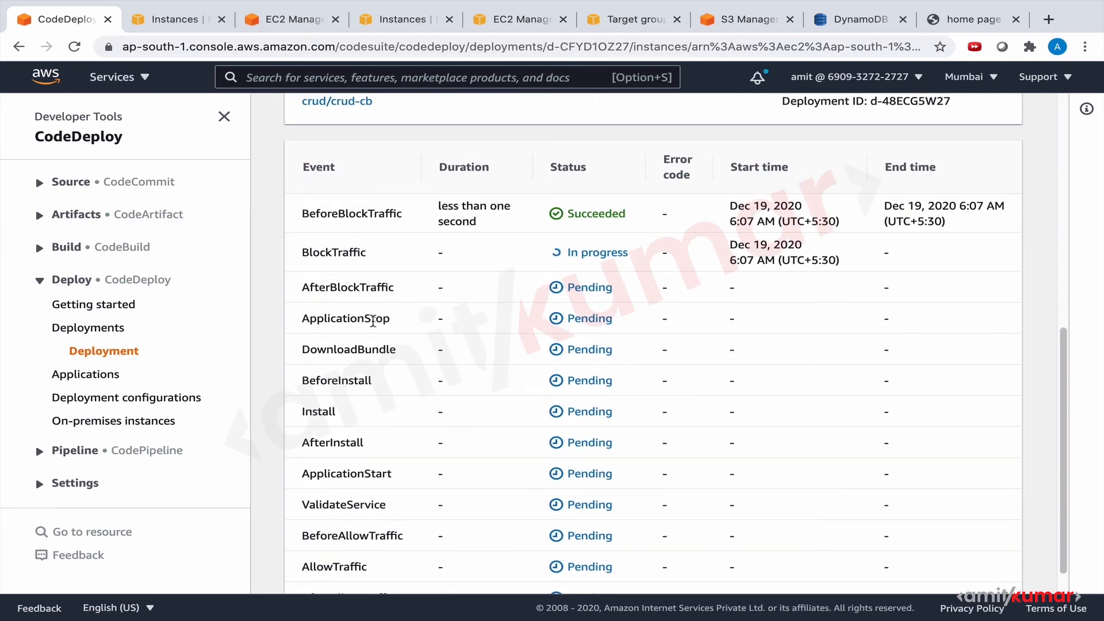
{"action": "scroll", "coordinate": [340, 419], "scroll_direction": "down", "scroll_amount": 1}
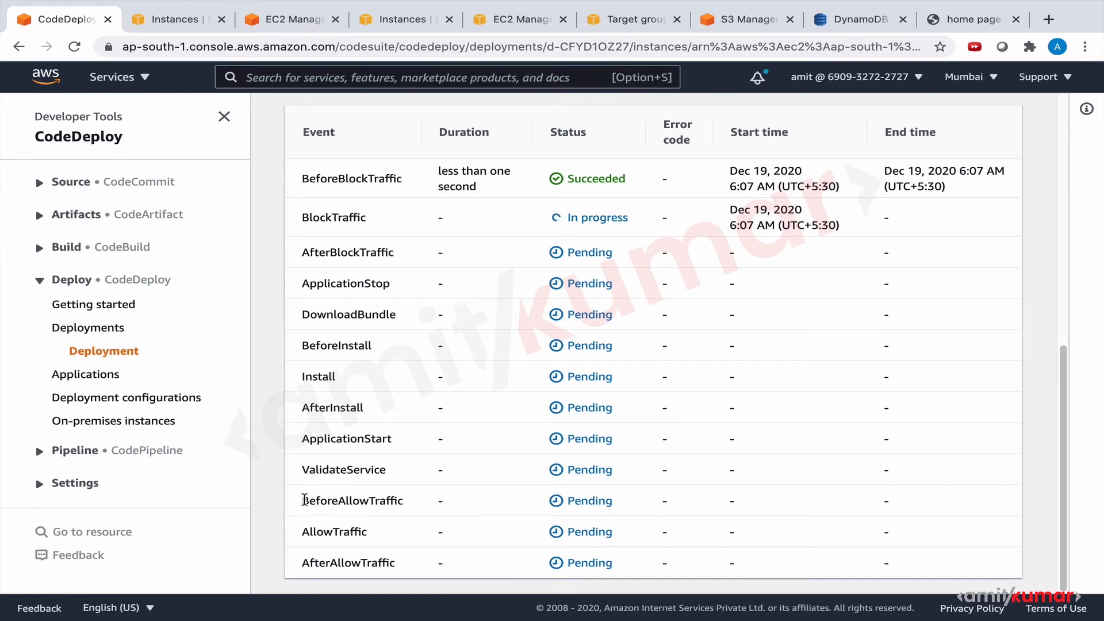
{"action": "left_click_drag", "start_coordinate": [305, 500], "coordinate": [389, 566]}
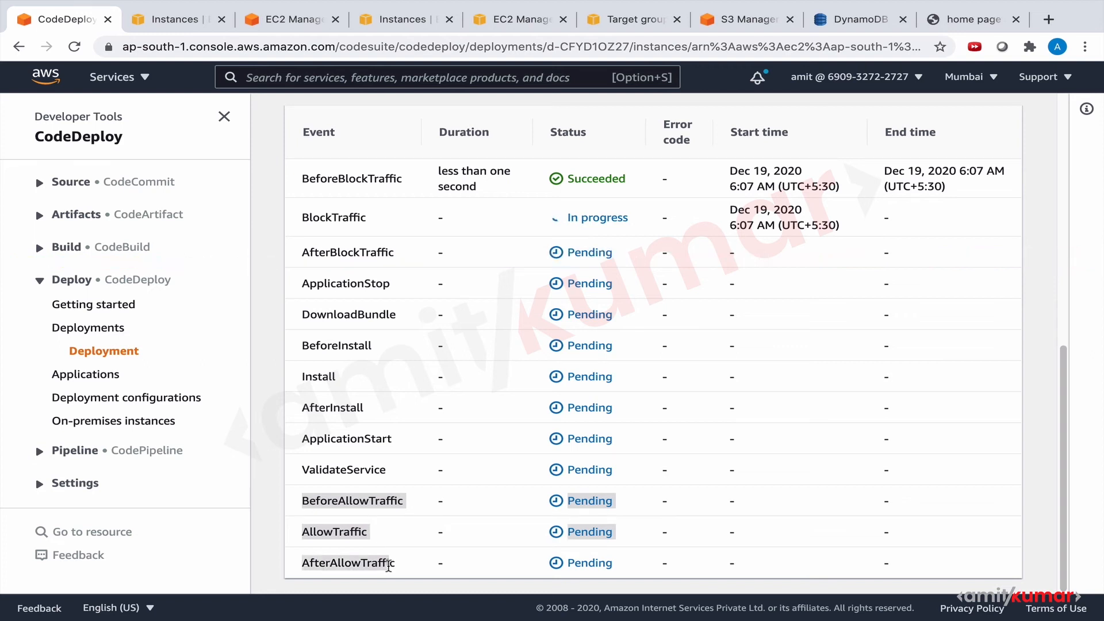
Recheck the health of the tg-cd targets and the event statuses of the first deployed instance
{"action": "left_click", "coordinate": [517, 18]}
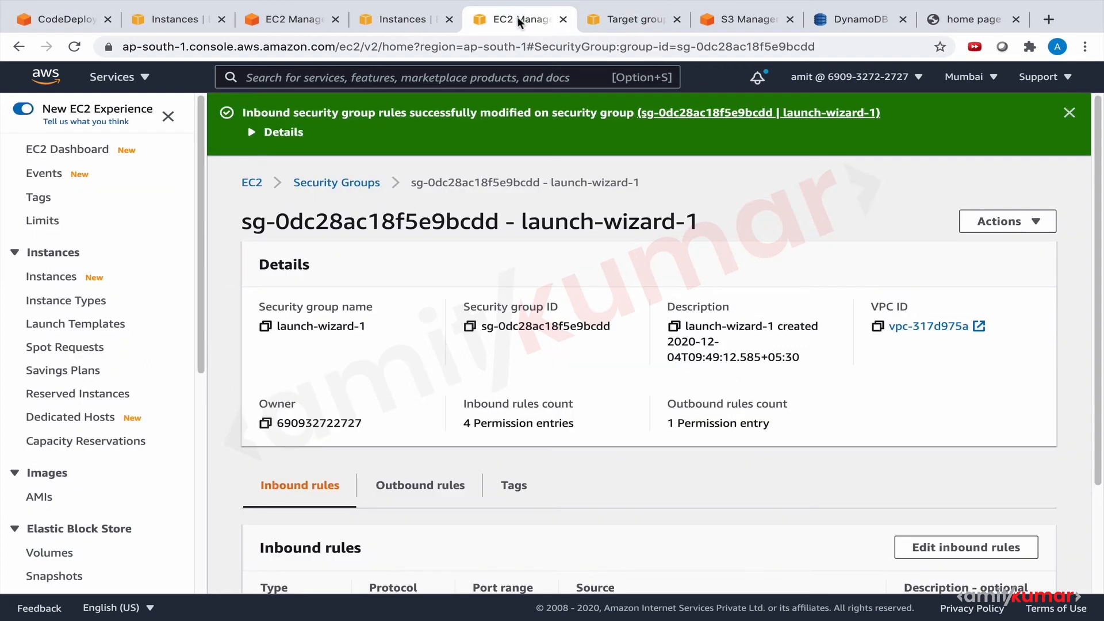
{"action": "left_click", "coordinate": [606, 19]}
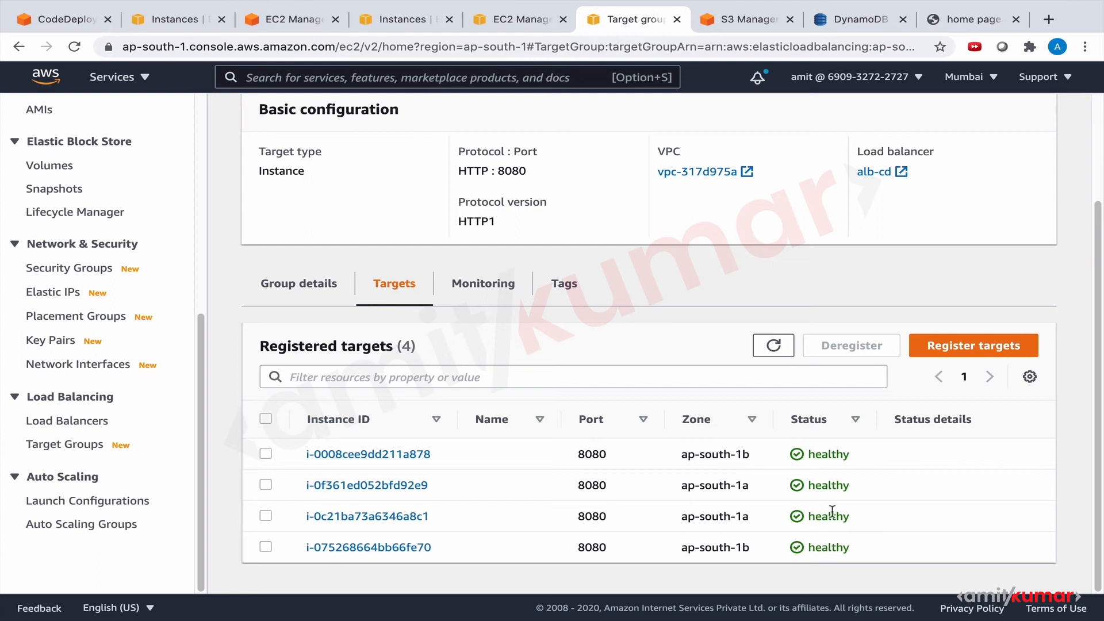
{"action": "left_click", "coordinate": [56, 21]}
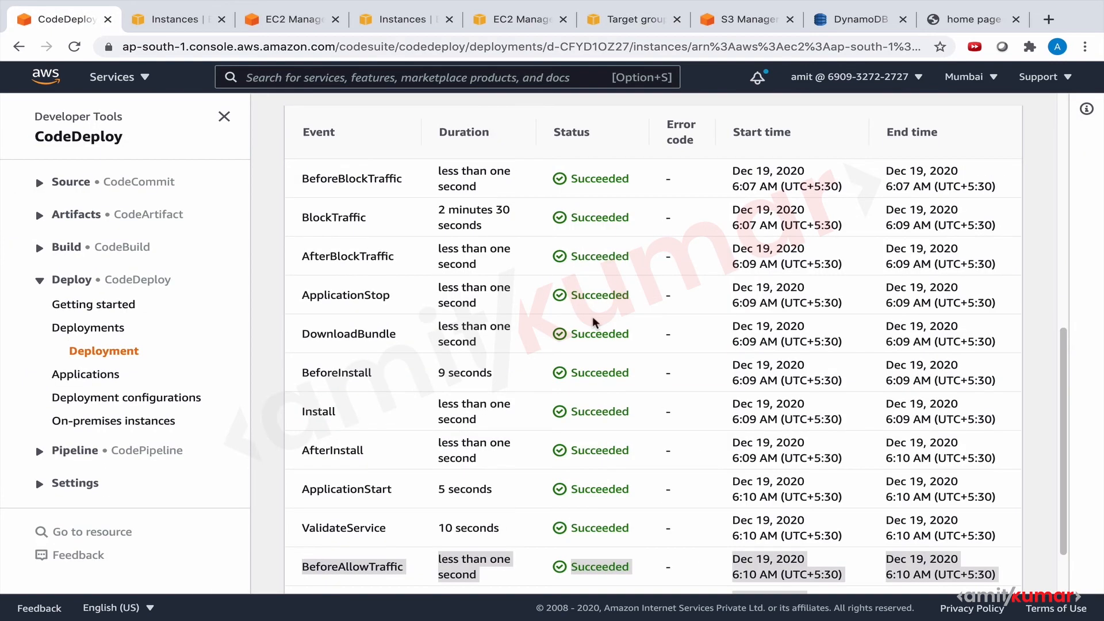
{"action": "scroll", "coordinate": [592, 320], "scroll_direction": "up", "scroll_amount": 10}
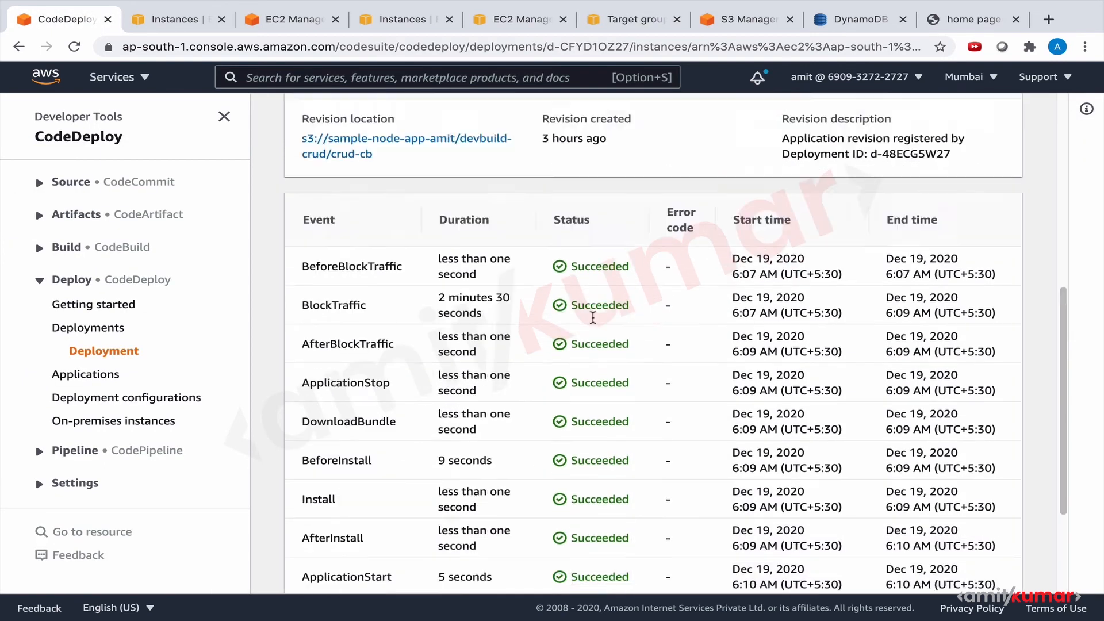
Reopen the in-progress deployment from the deployment history and check the most recent event of each instance
{"action": "left_click", "coordinate": [559, 127]}
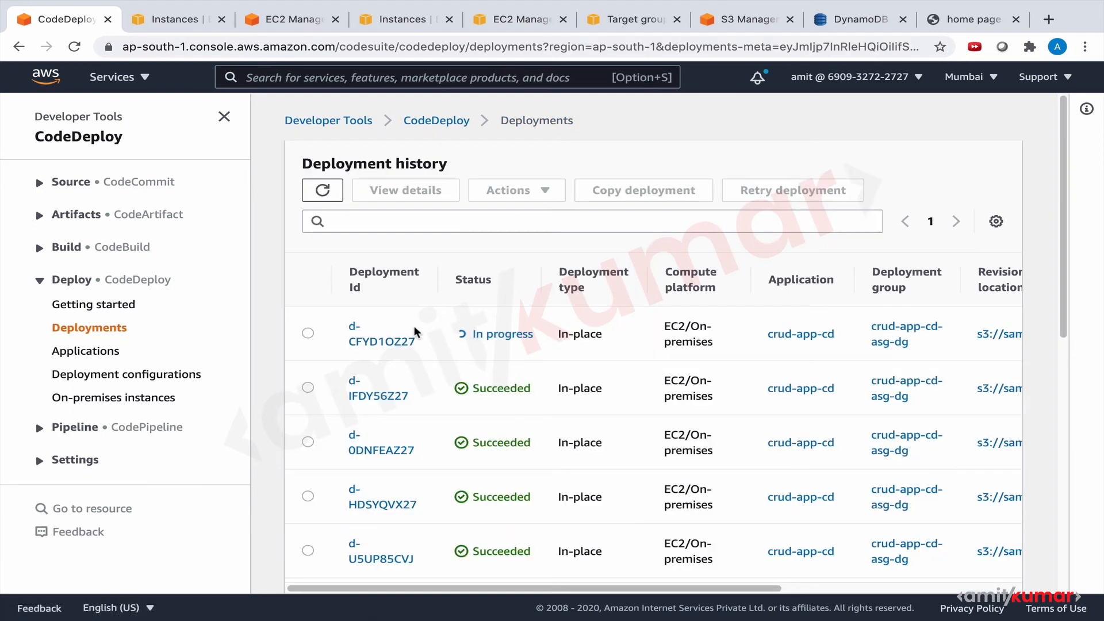
{"action": "left_click", "coordinate": [380, 348]}
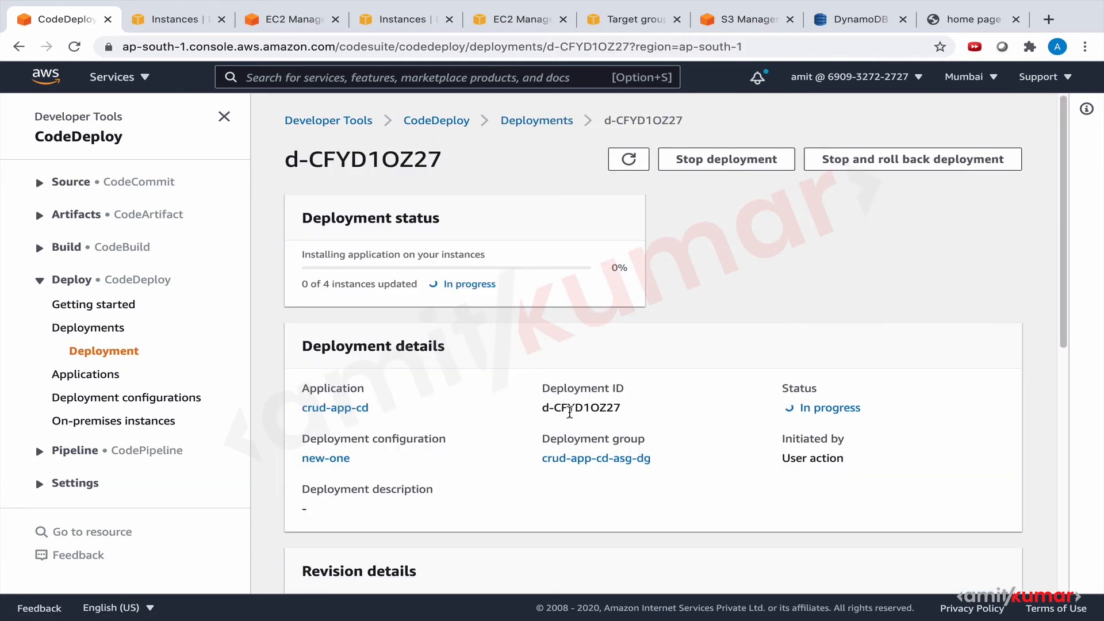
{"action": "scroll", "coordinate": [571, 417], "scroll_direction": "down", "scroll_amount": 8}
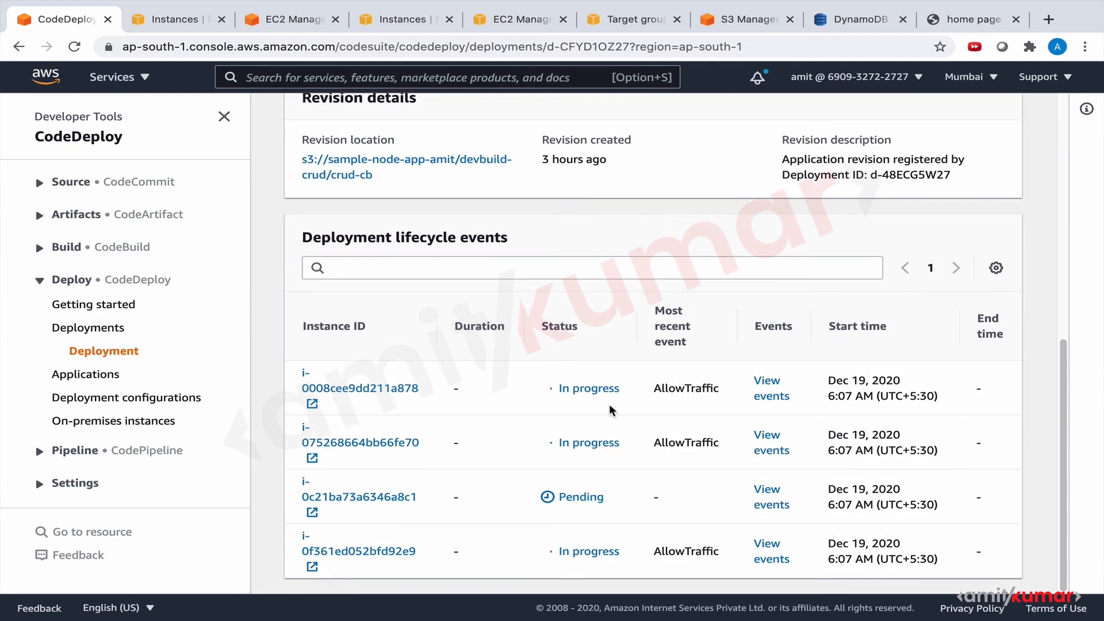